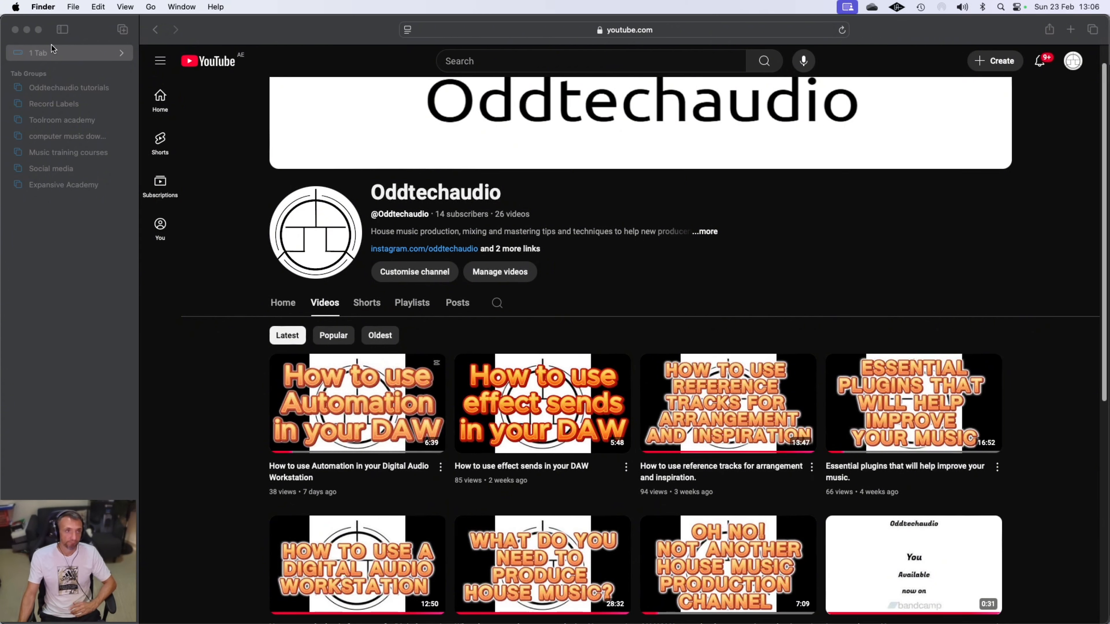
# Minimise the browser window and listen to the Normalising track in the Logic Pro project
pyautogui.click(28, 30)
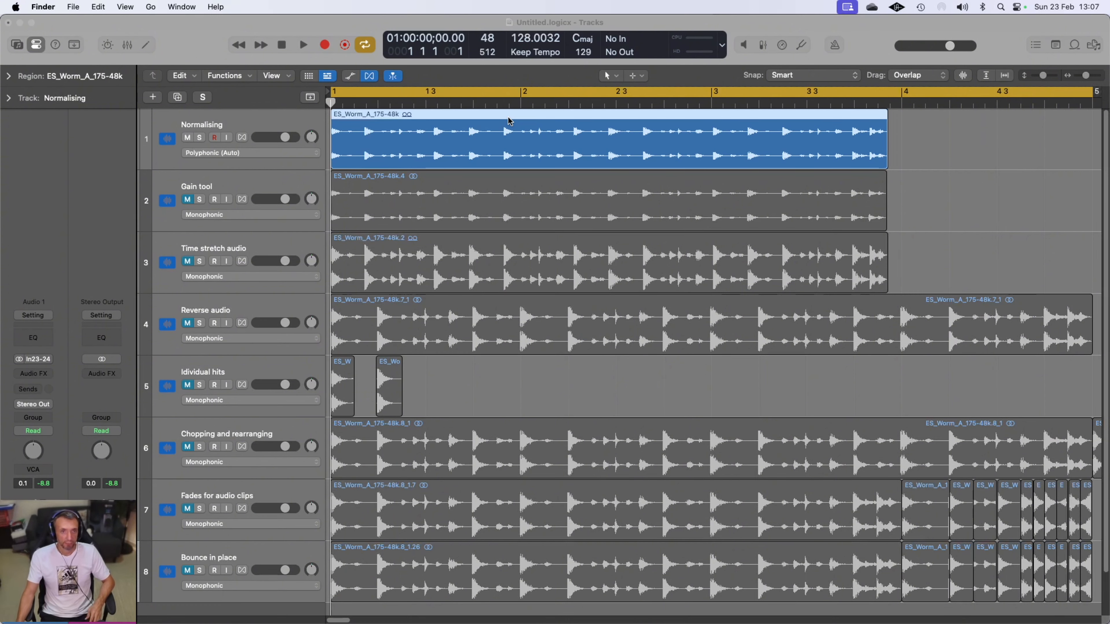
pyautogui.click(301, 45)
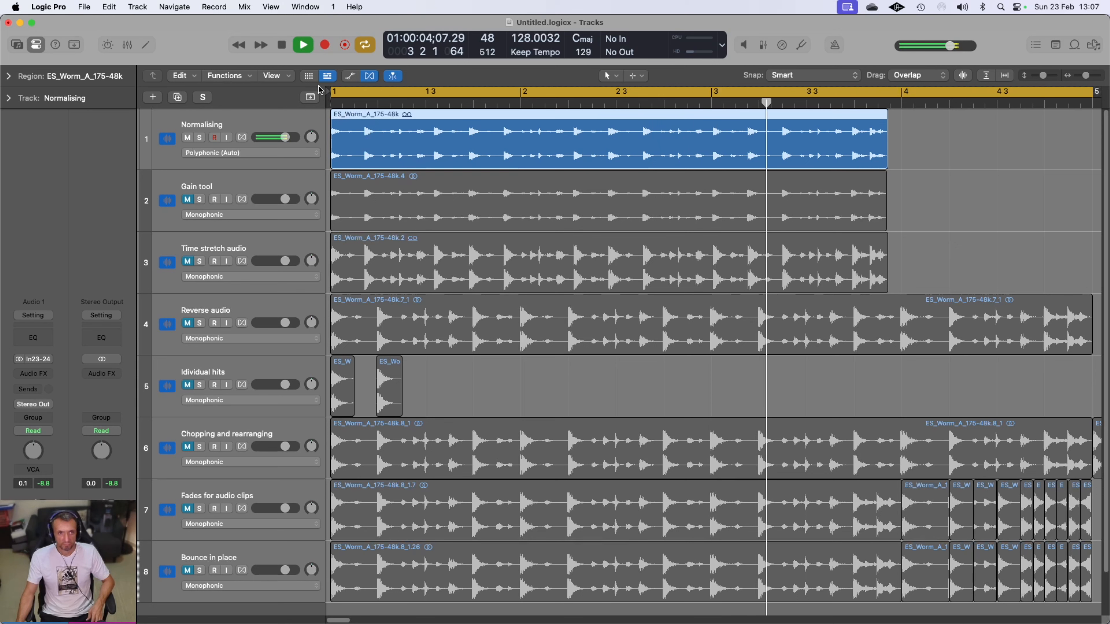
pyautogui.click(285, 46)
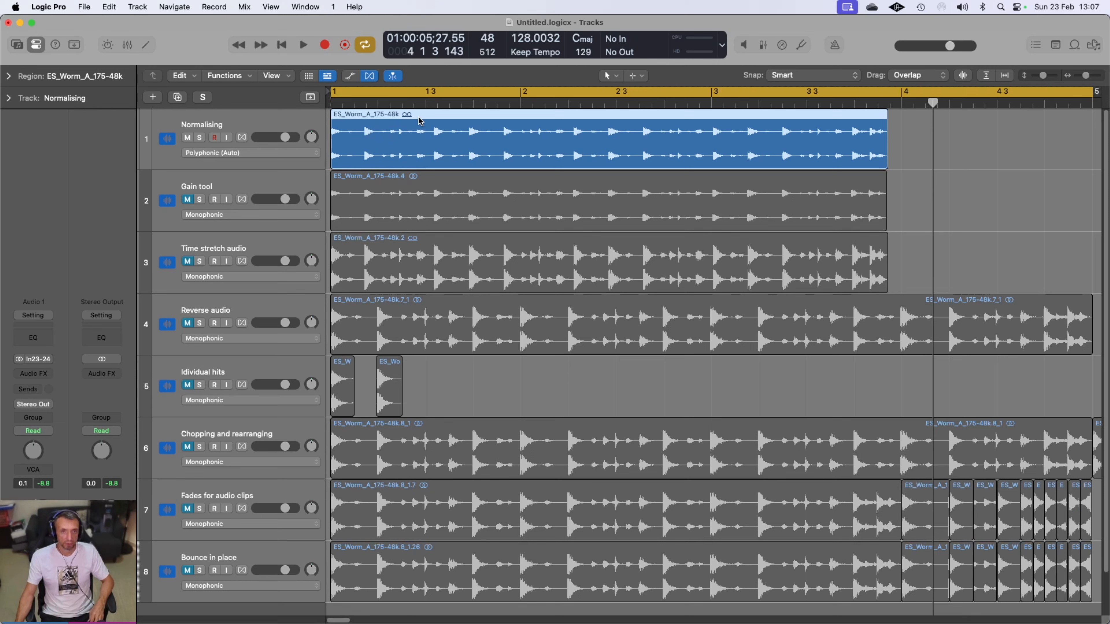
# Normalise the gain of the Normalising track's region as a collective selection with the Peak algorithm at -1.0 dB, and play it back
pyautogui.click(250, 78)
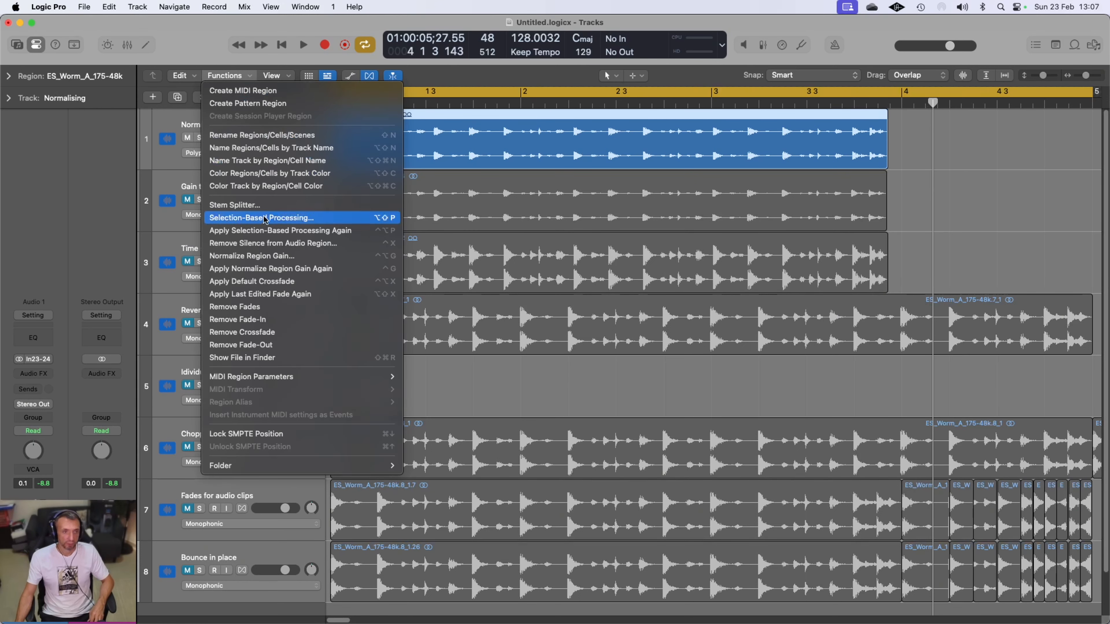
pyautogui.click(274, 257)
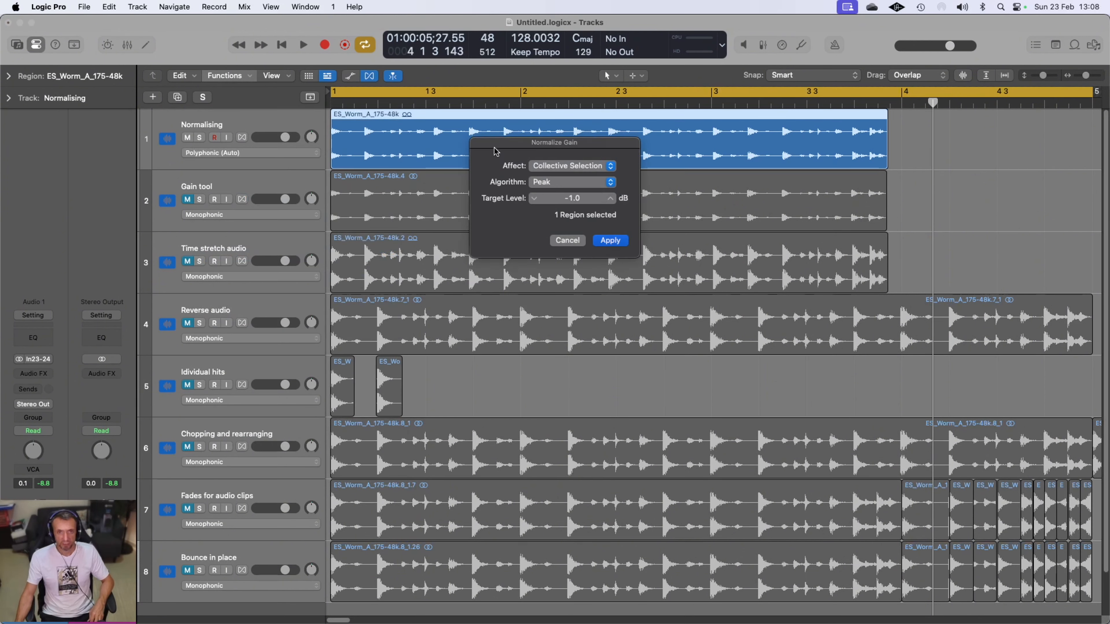
pyautogui.moveTo(496, 151); pyautogui.dragTo(514, 255)
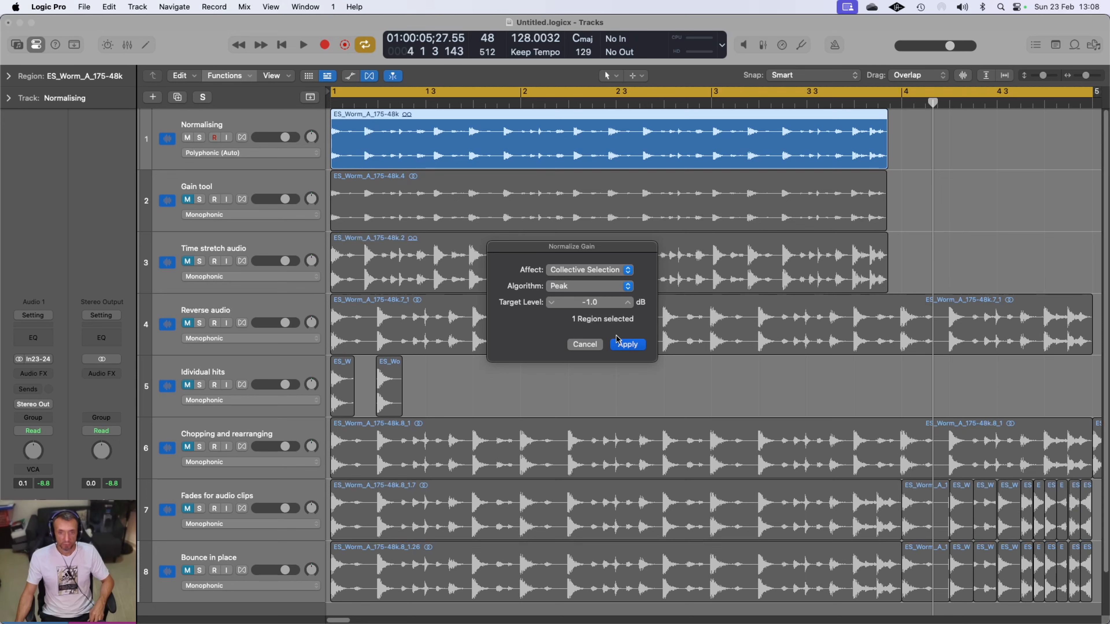
pyautogui.click(622, 349)
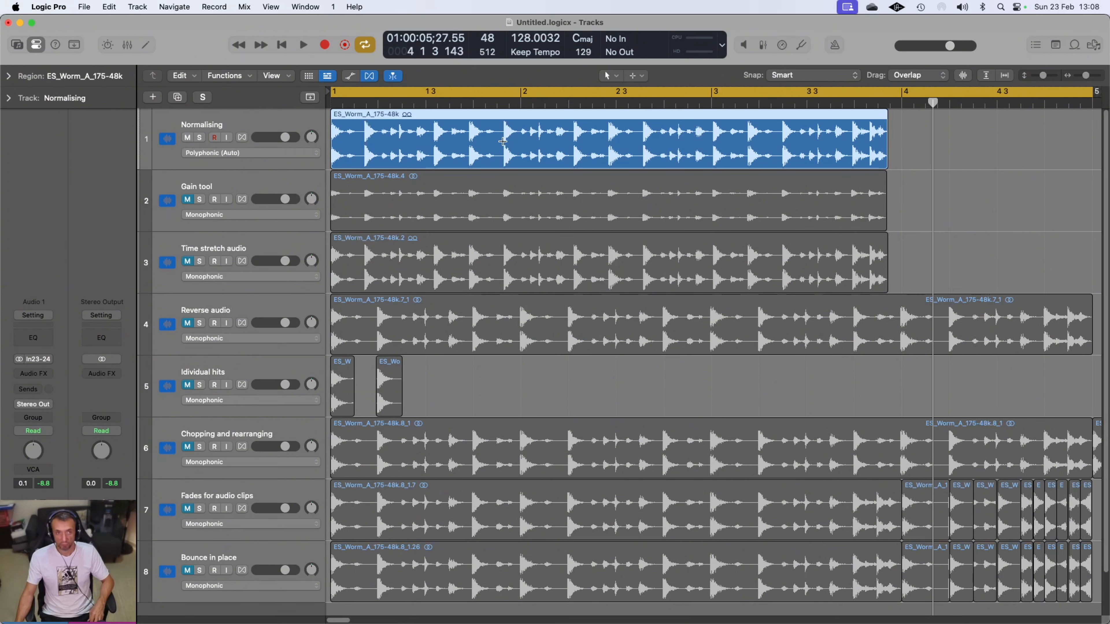
pyautogui.click(303, 45)
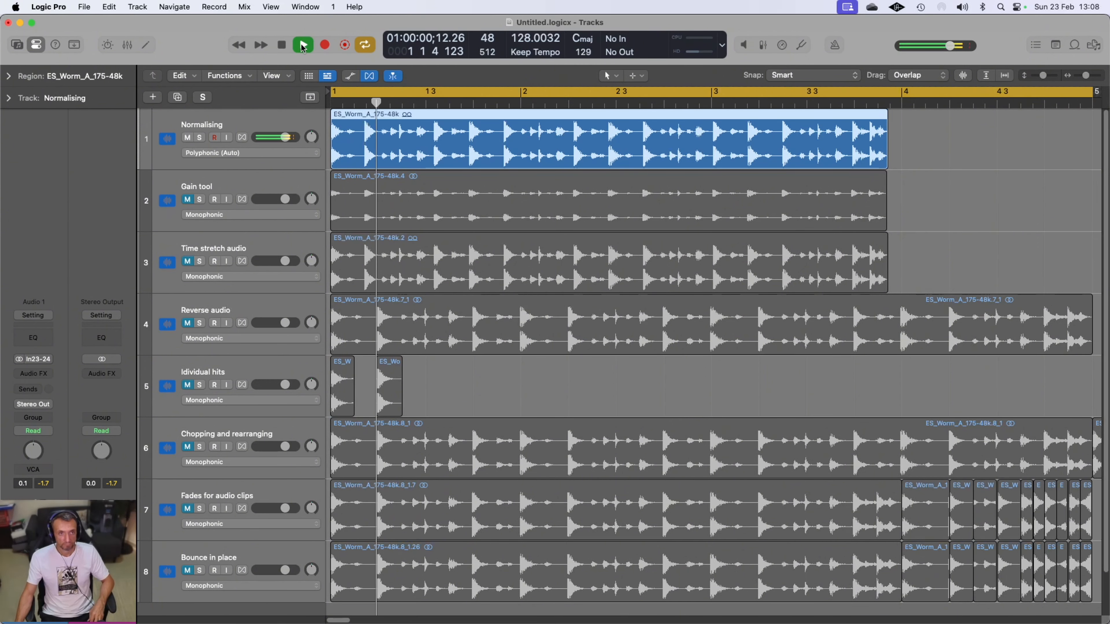
pyautogui.click(281, 48)
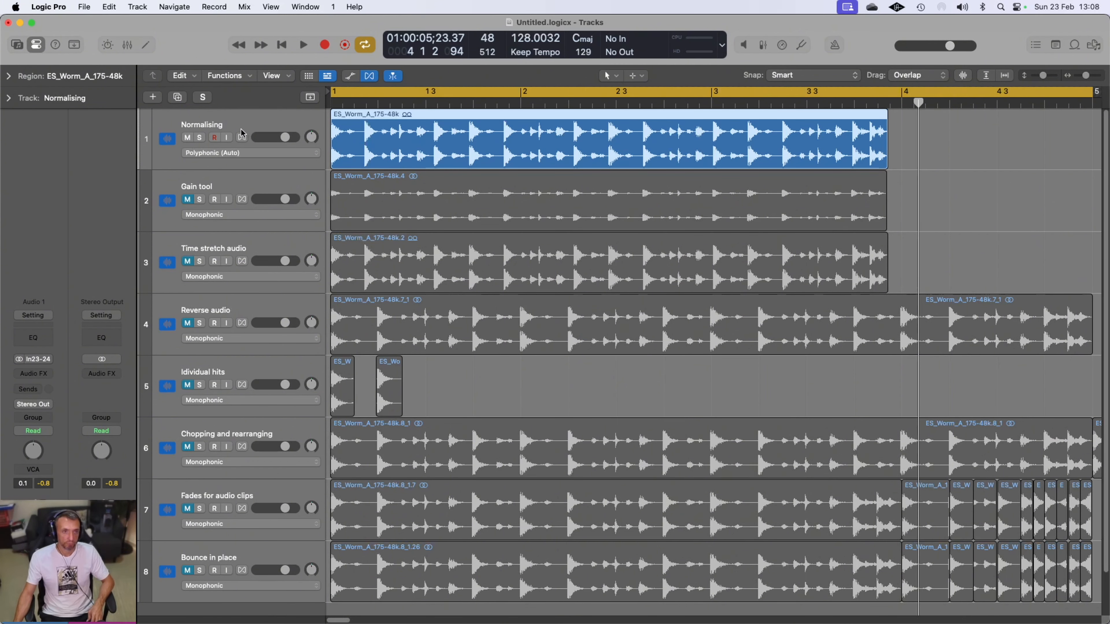
# Mute the Normalising track and unmute the Gain tool track
pyautogui.click(188, 138)
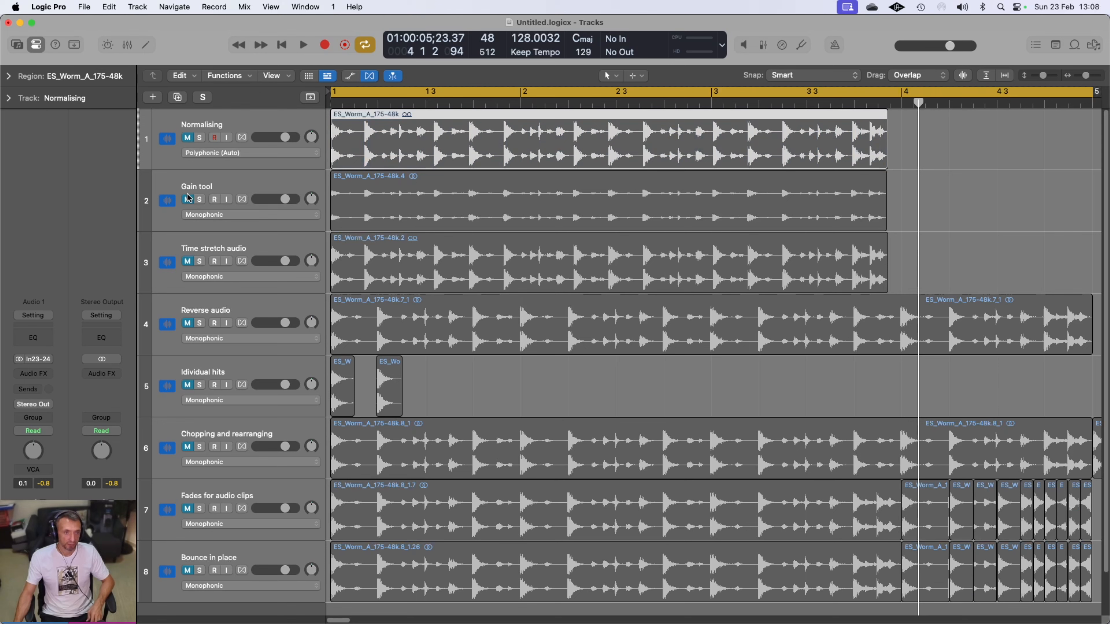
pyautogui.click(207, 184)
pyautogui.click(190, 200)
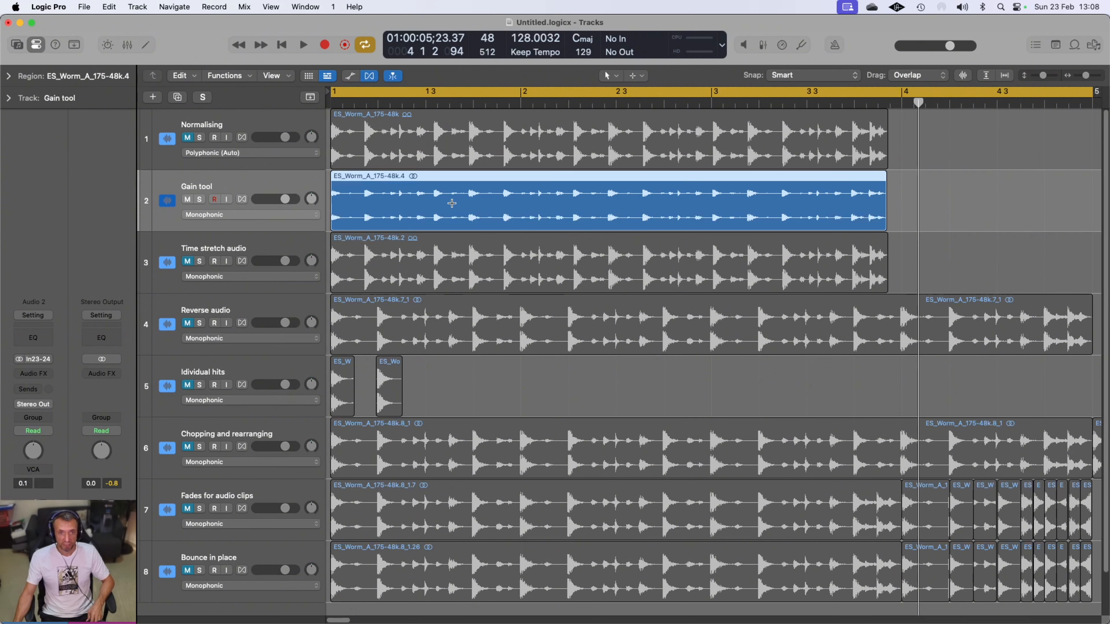
# Raise the gain of the Gain tool track's region to -1.0 dB with the Gain Tool and listen to it
pyautogui.click(619, 79)
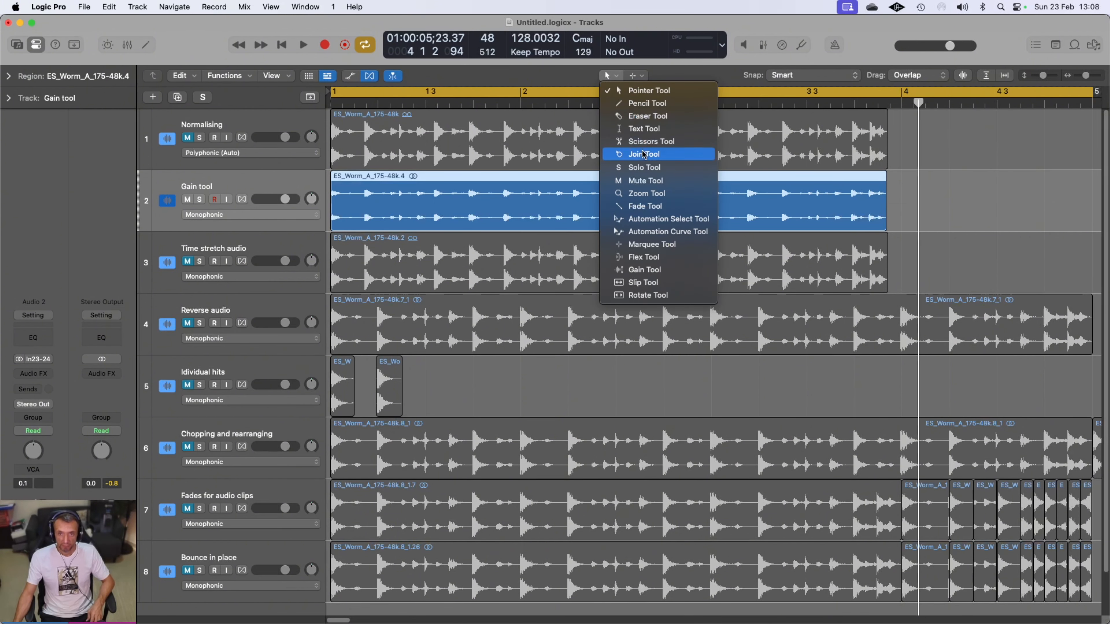
pyautogui.click(654, 269)
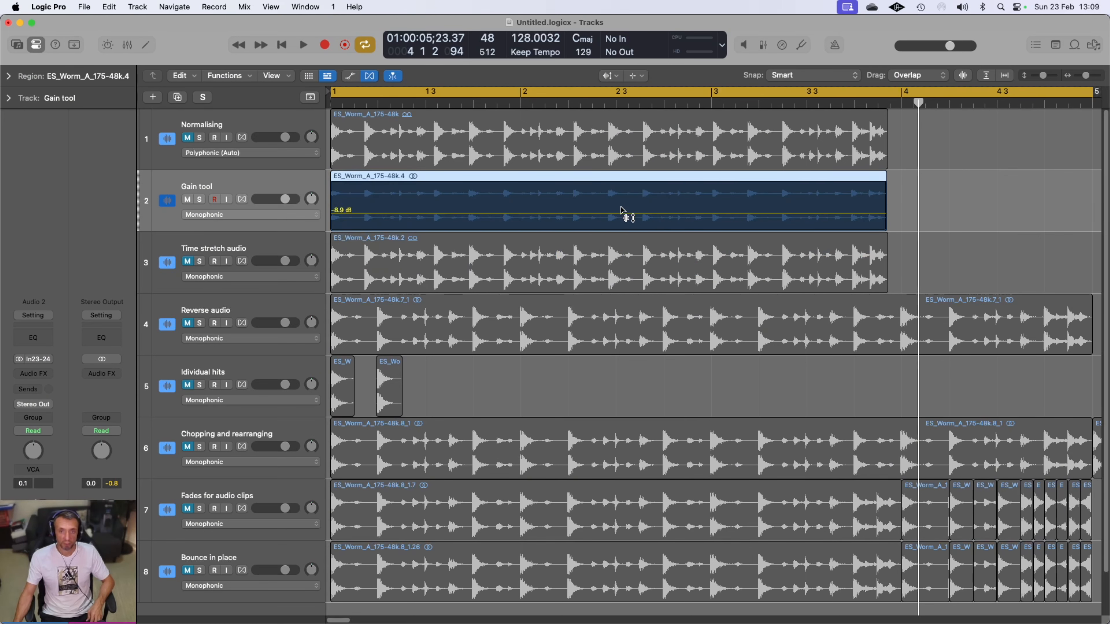
pyautogui.moveTo(620, 208); pyautogui.dragTo(620, 165)
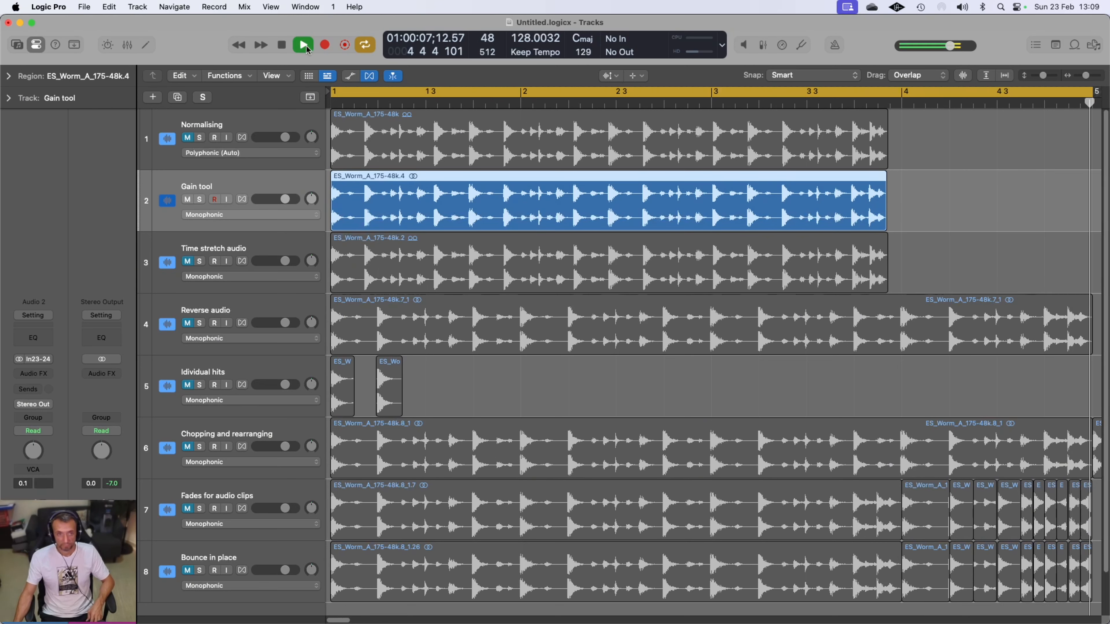
pyautogui.click(304, 45)
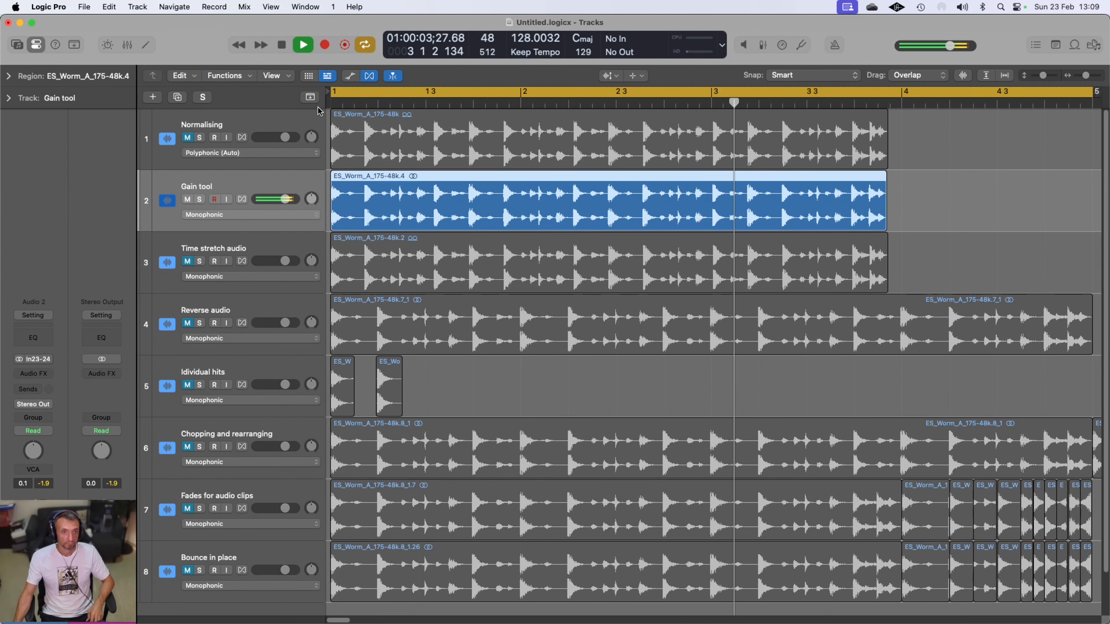
pyautogui.moveTo(428, 212); pyautogui.dragTo(432, 164)
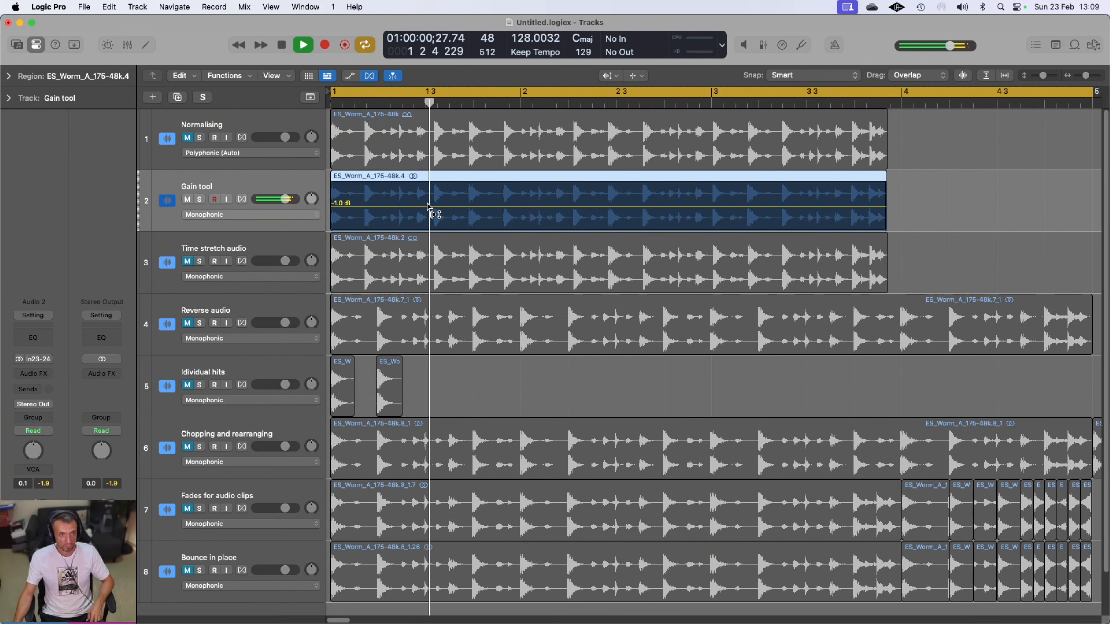
pyautogui.click(282, 45)
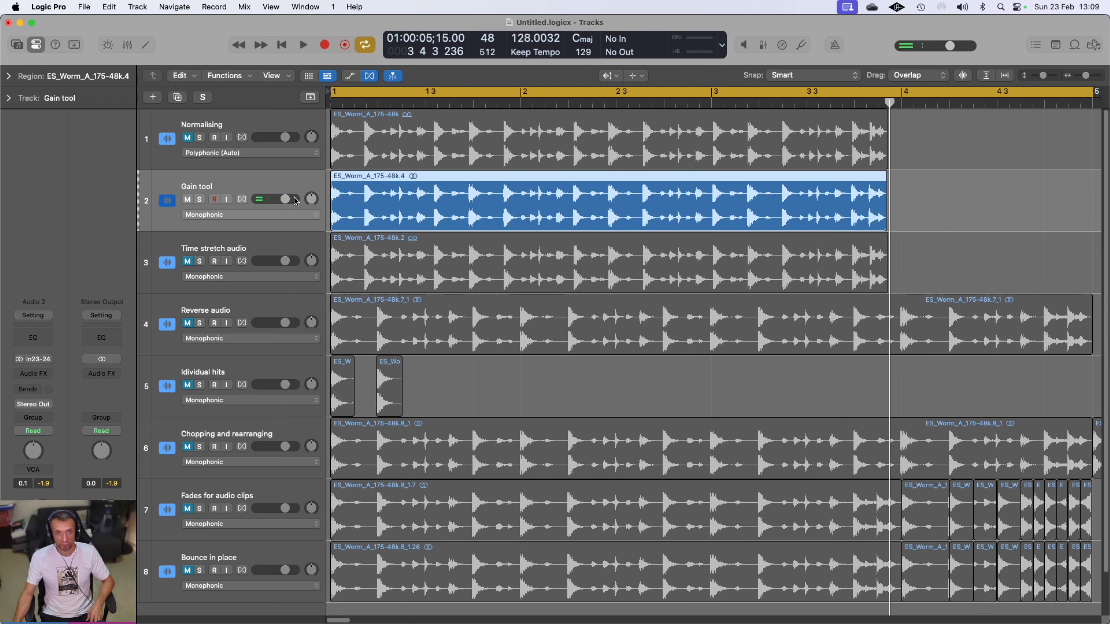
pyautogui.moveTo(430, 208)
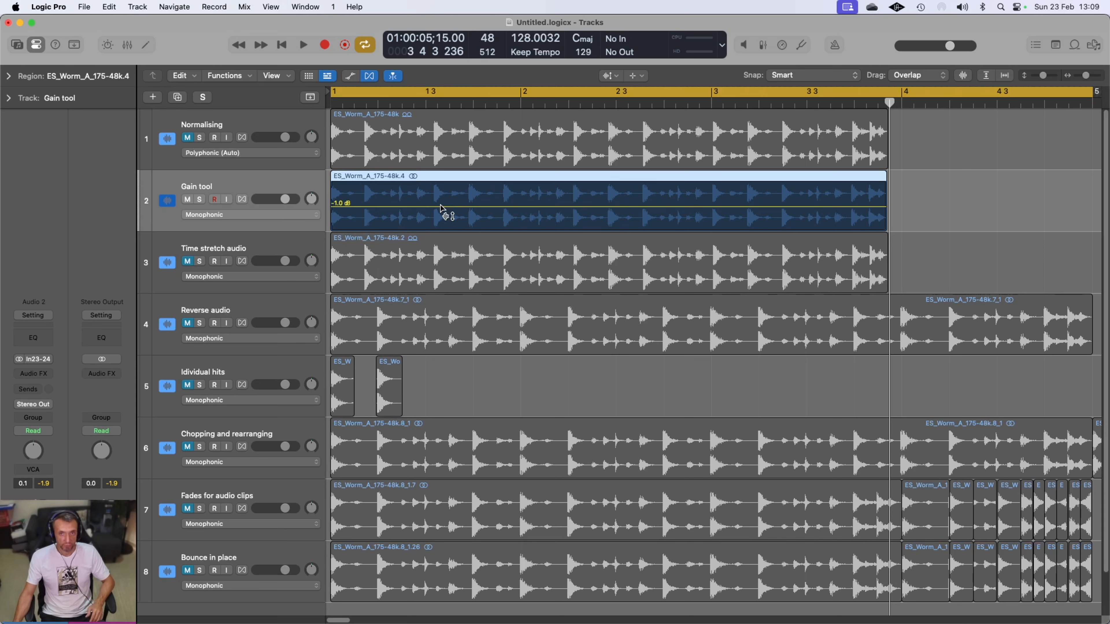
# Return to the Pointer Tool and play the Time stretch audio track with the Gain tool track muted
pyautogui.click(611, 76)
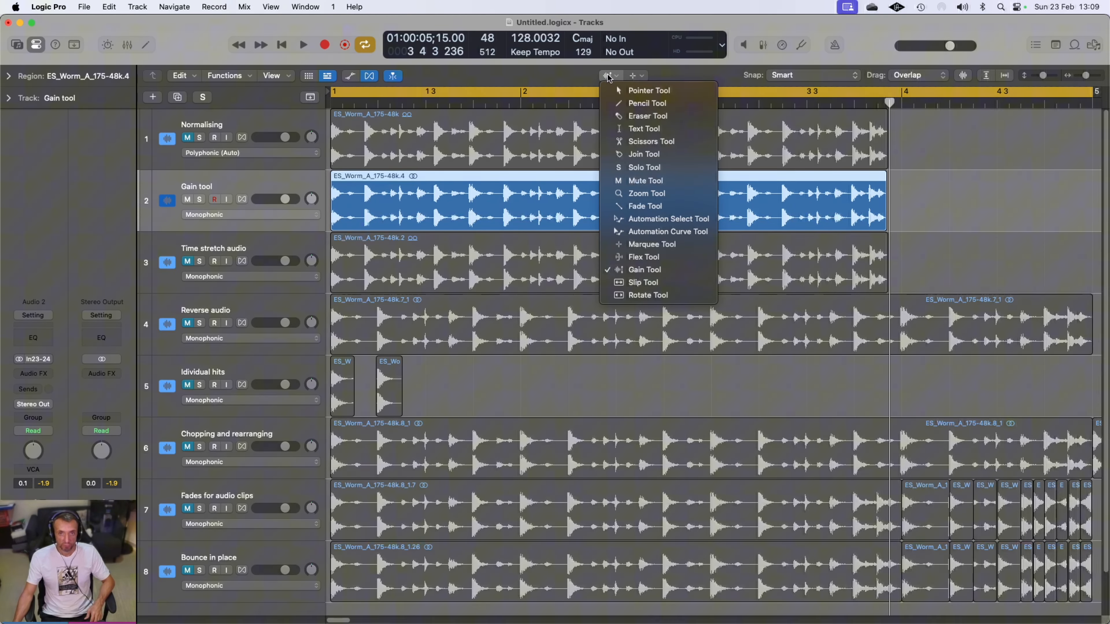
pyautogui.click(625, 88)
pyautogui.click(215, 245)
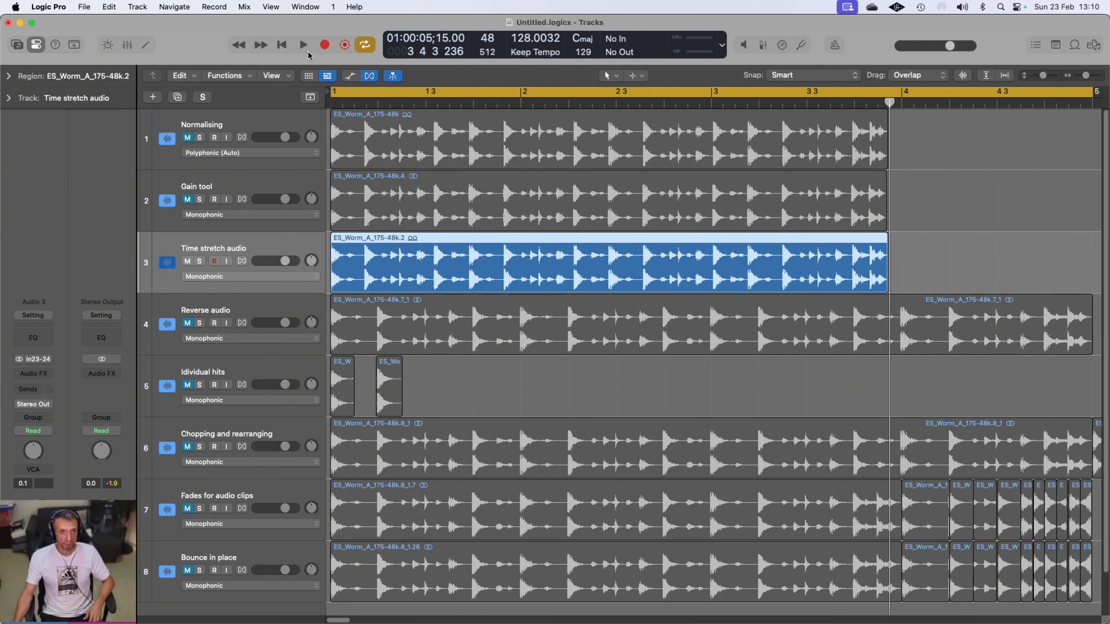
pyautogui.click(303, 45)
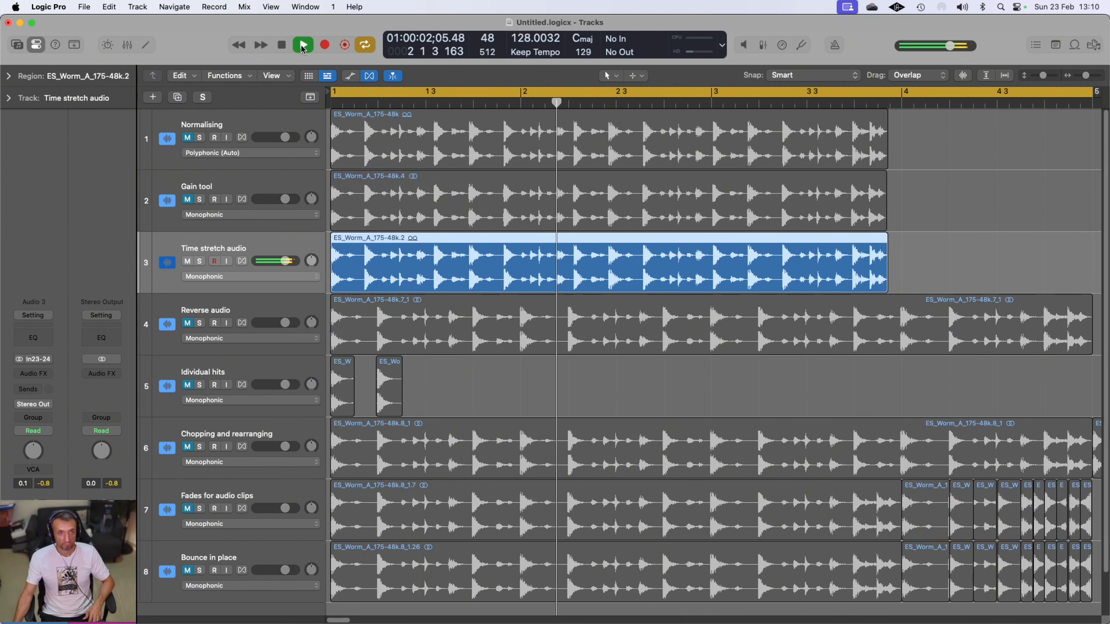
pyautogui.click(282, 46)
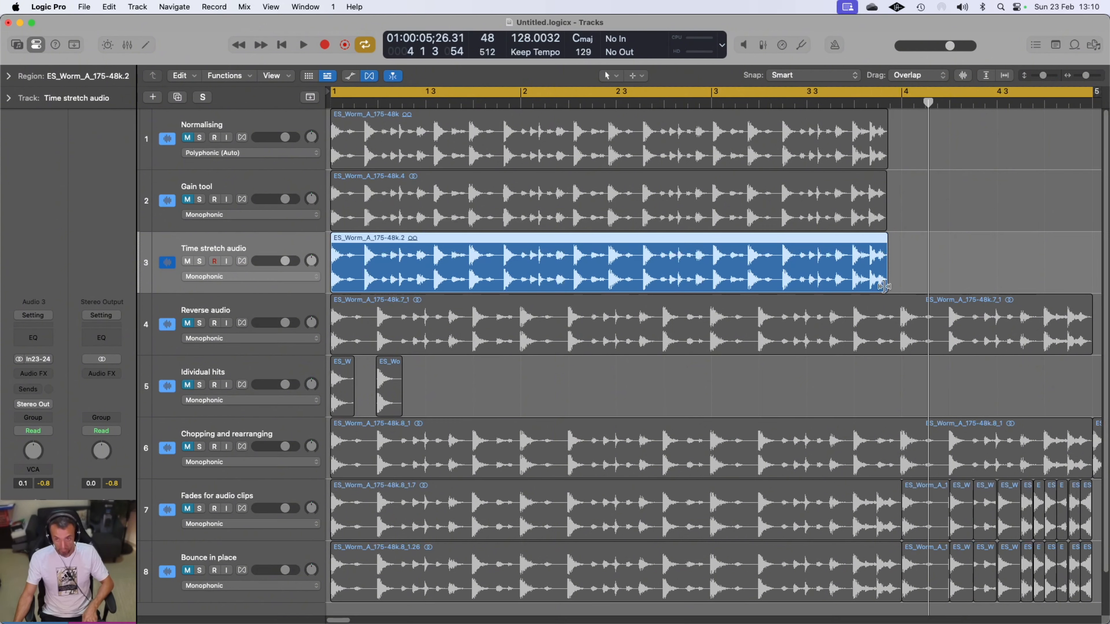
# Time-stretch the region on the Time stretch audio track so it ends at bar 5, and play it back
pyautogui.moveTo(884, 287); pyautogui.dragTo(1085, 278)
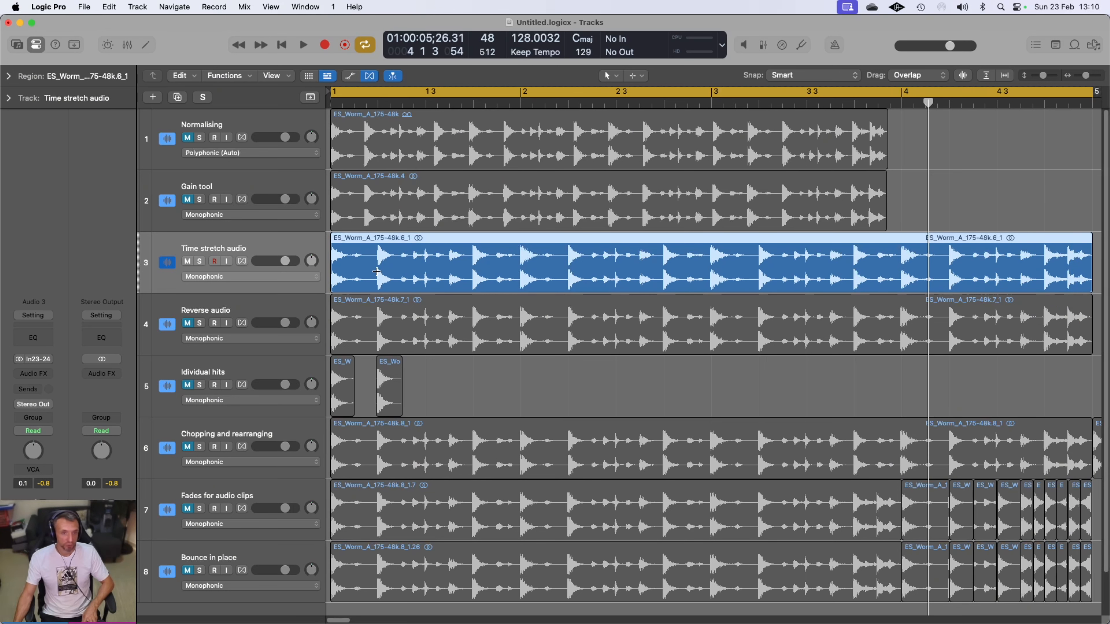
pyautogui.click(305, 45)
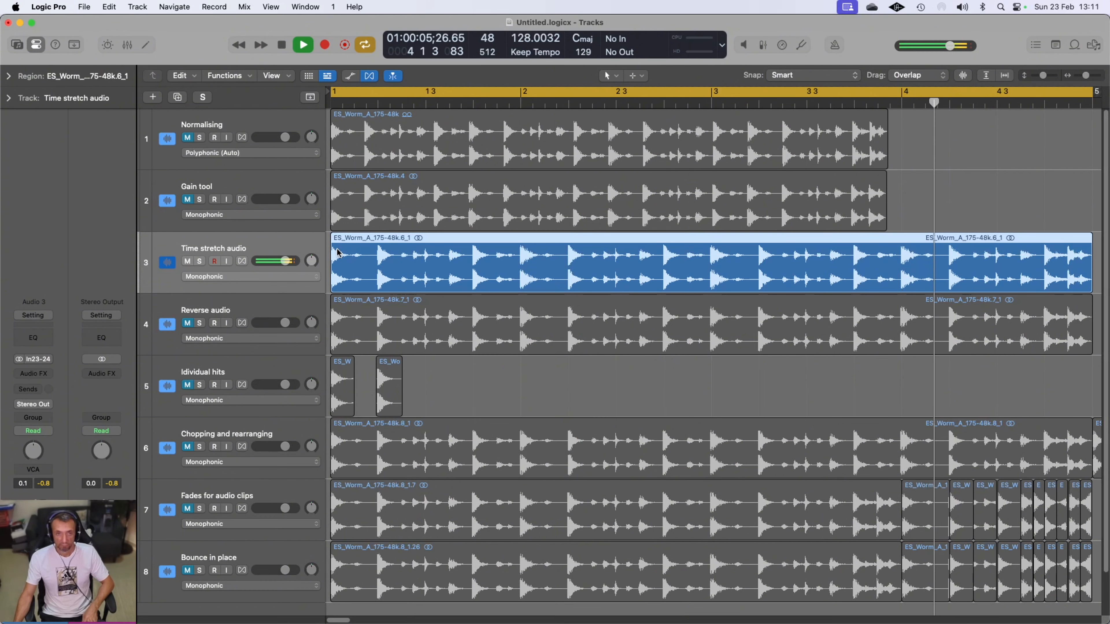
pyautogui.press('space')
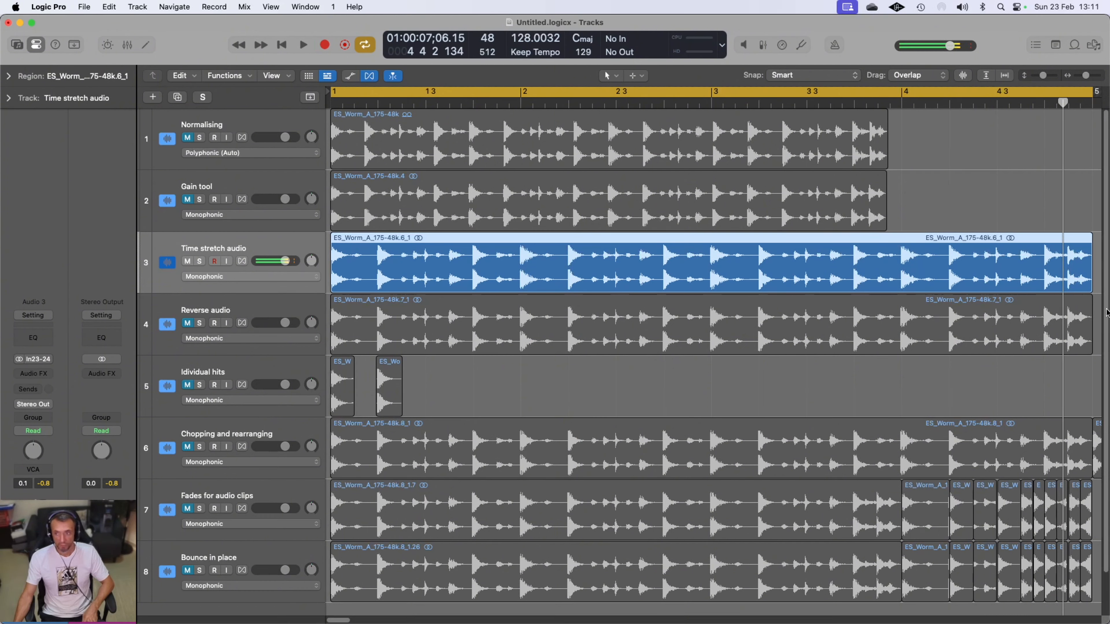
# Try compressing the Time stretch audio region to one bar, undo the compression, and replay the region
pyautogui.moveTo(1088, 289); pyautogui.dragTo(443, 287)
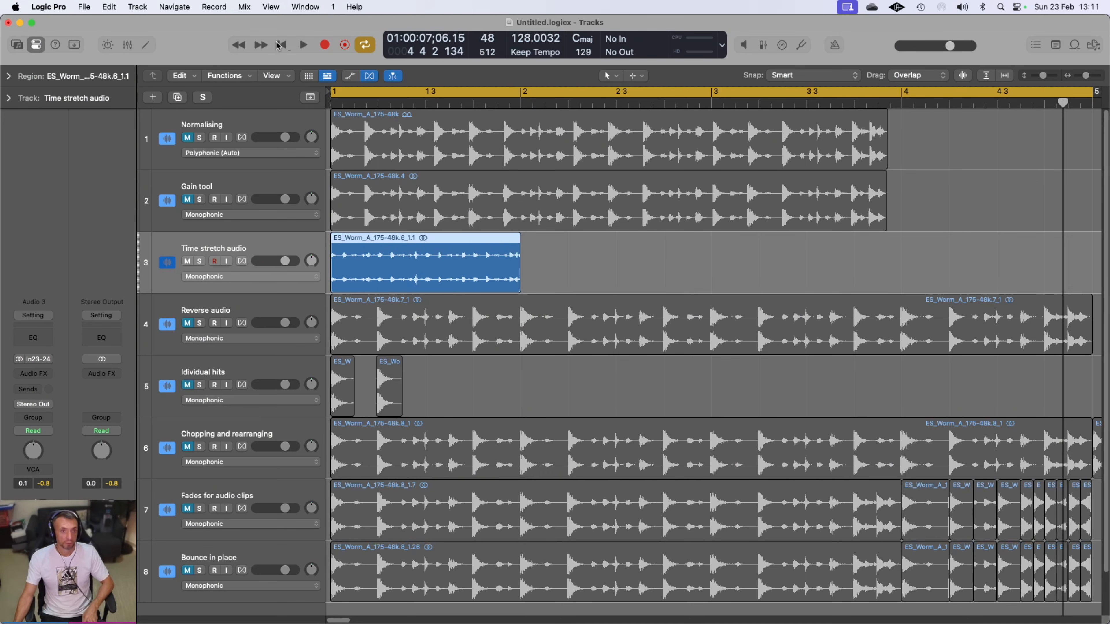
pyautogui.click(302, 44)
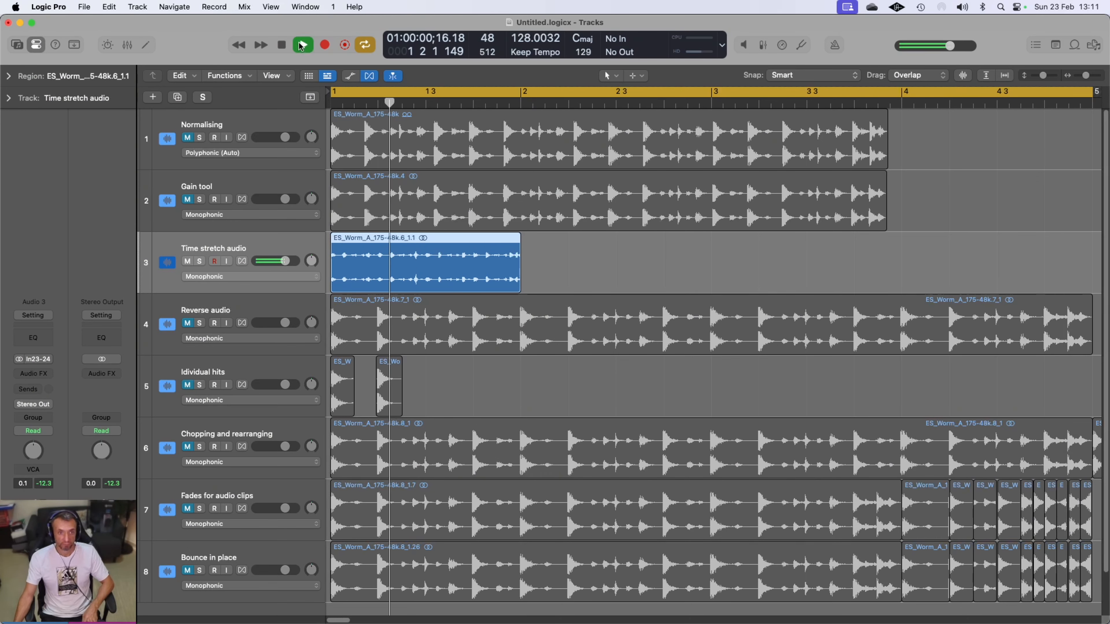
pyautogui.click(281, 46)
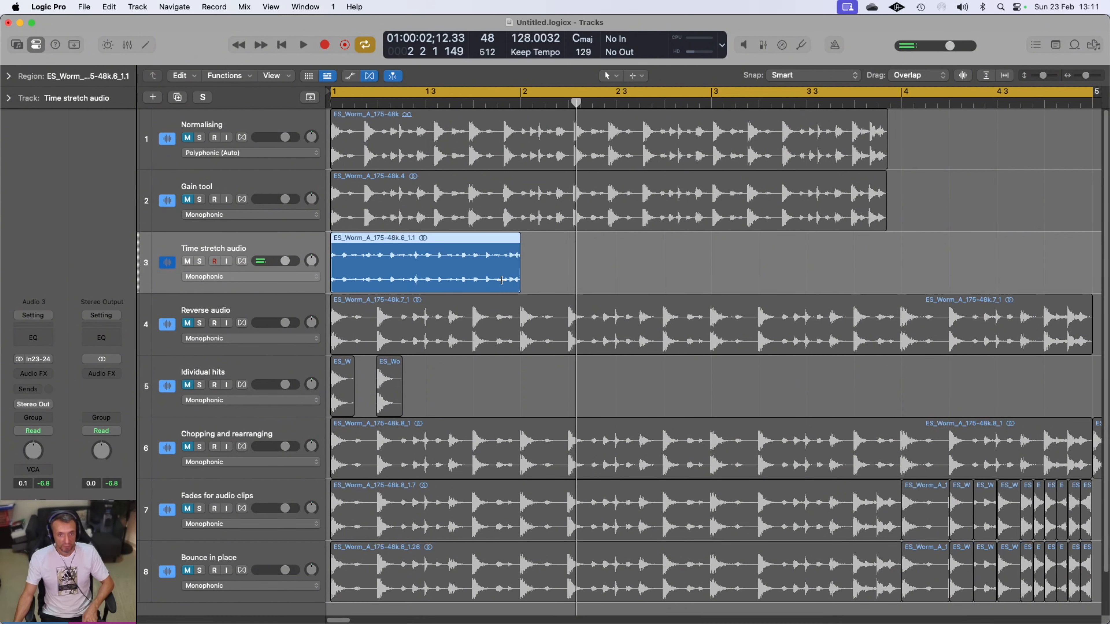
pyautogui.press('super+z')
pyautogui.click(303, 45)
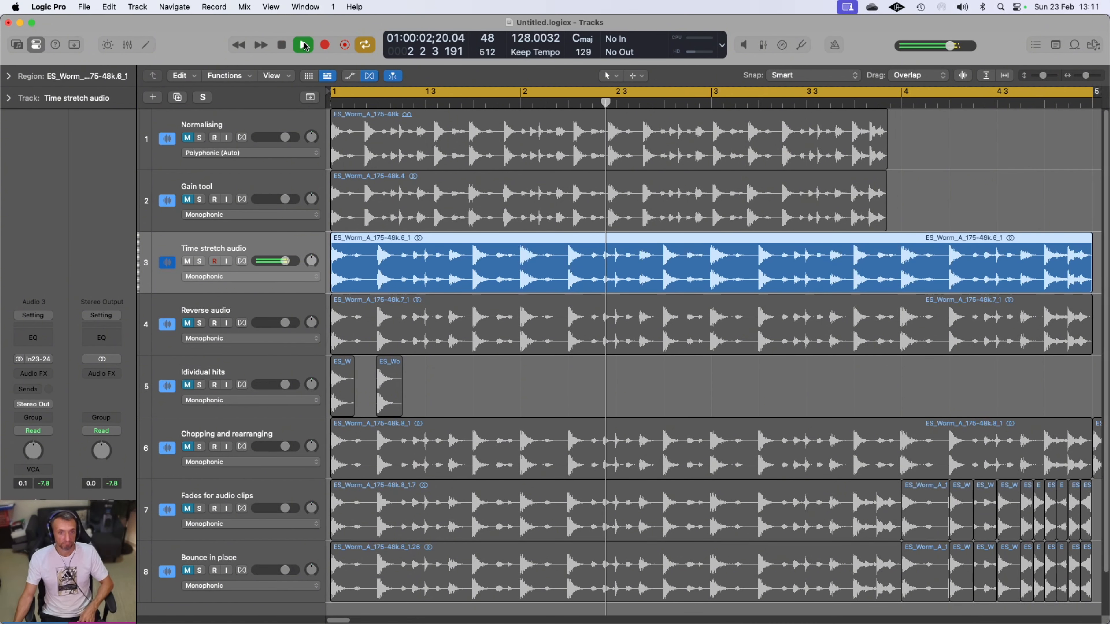
pyautogui.click(283, 46)
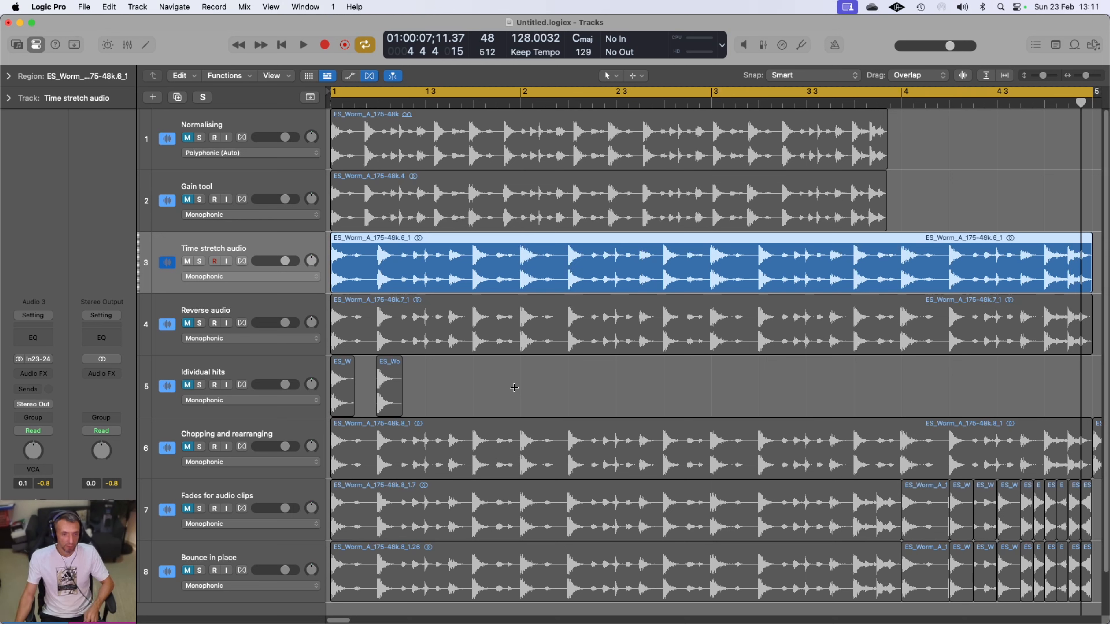
# Mute the Time stretch audio track, unmute the Reverse audio track, and start playback
pyautogui.click(187, 262)
pyautogui.click(188, 323)
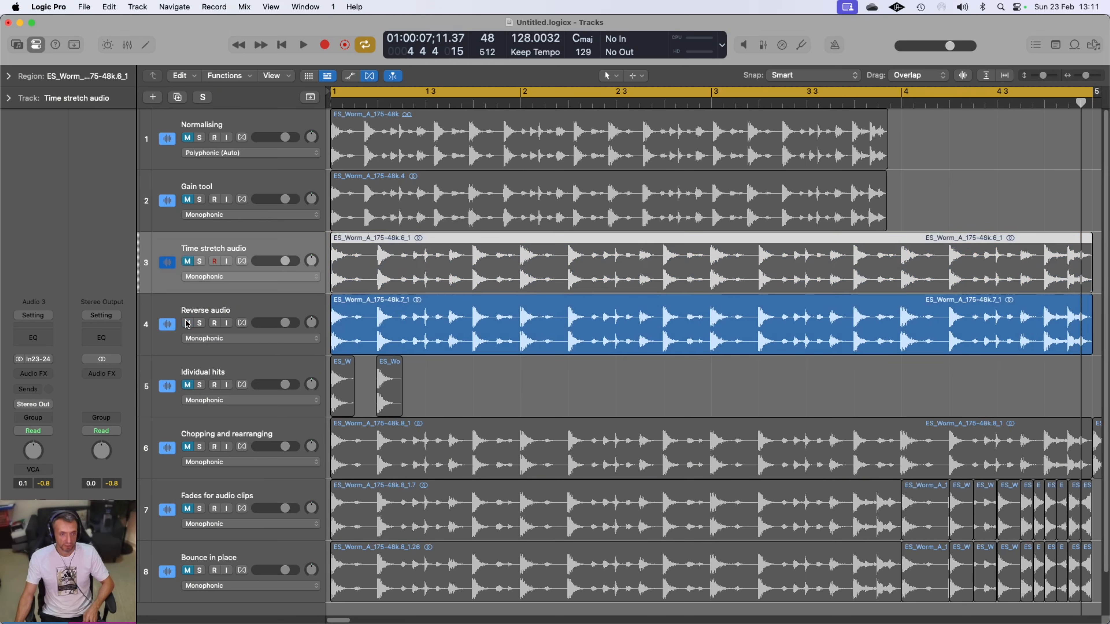
pyautogui.press('space')
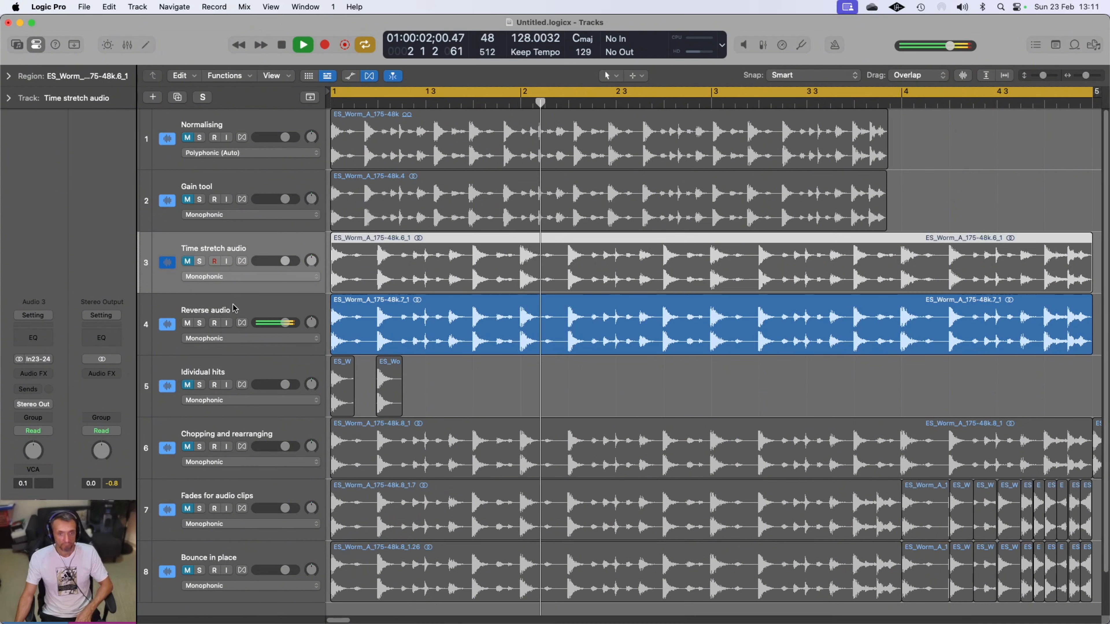
# Show the Region inspector parameters and stop playback
pyautogui.click(9, 77)
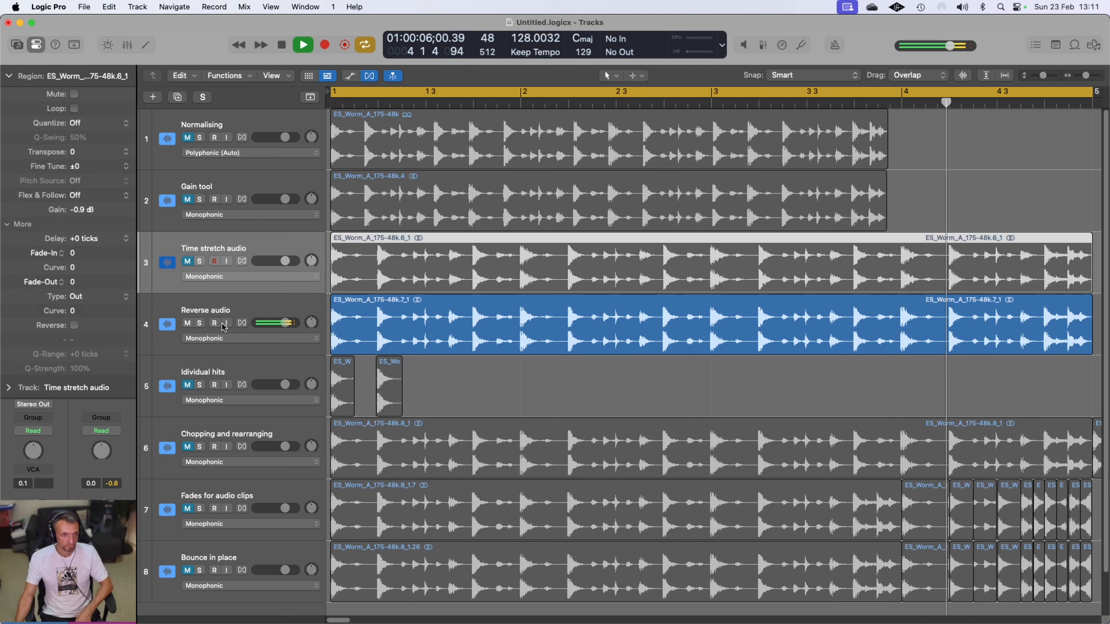
pyautogui.press('space')
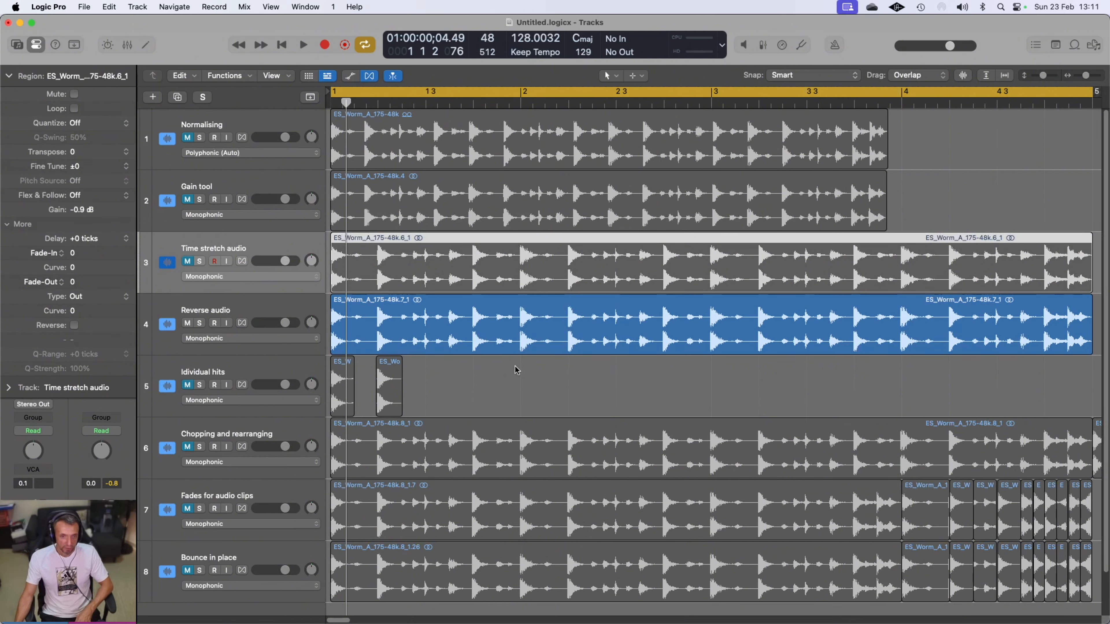
# Split off the first beat of bar 2 on the Reverse audio track, reverse that slice, and play the loop
pyautogui.moveTo(518, 336); pyautogui.dragTo(568, 350)
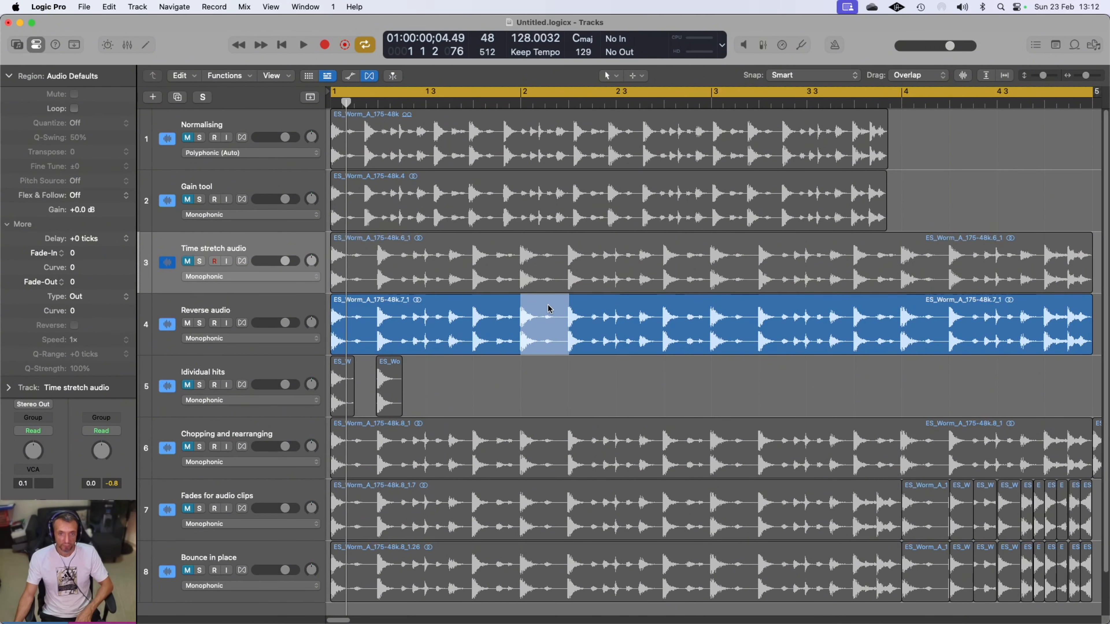
pyautogui.click(545, 311)
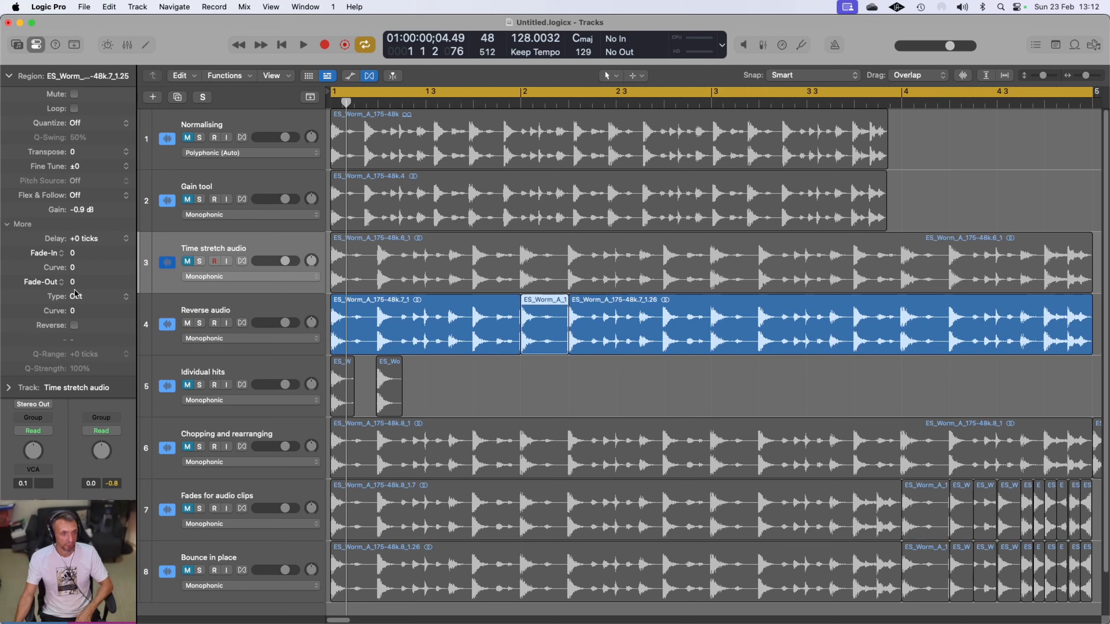
pyautogui.click(75, 325)
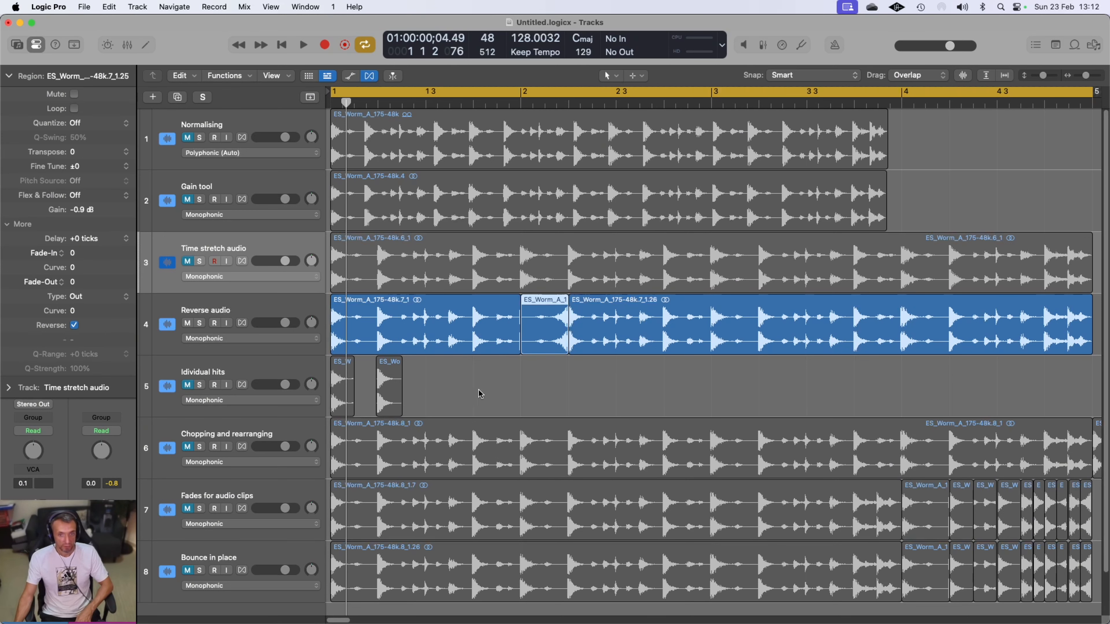
pyautogui.click(510, 394)
pyautogui.press('space')
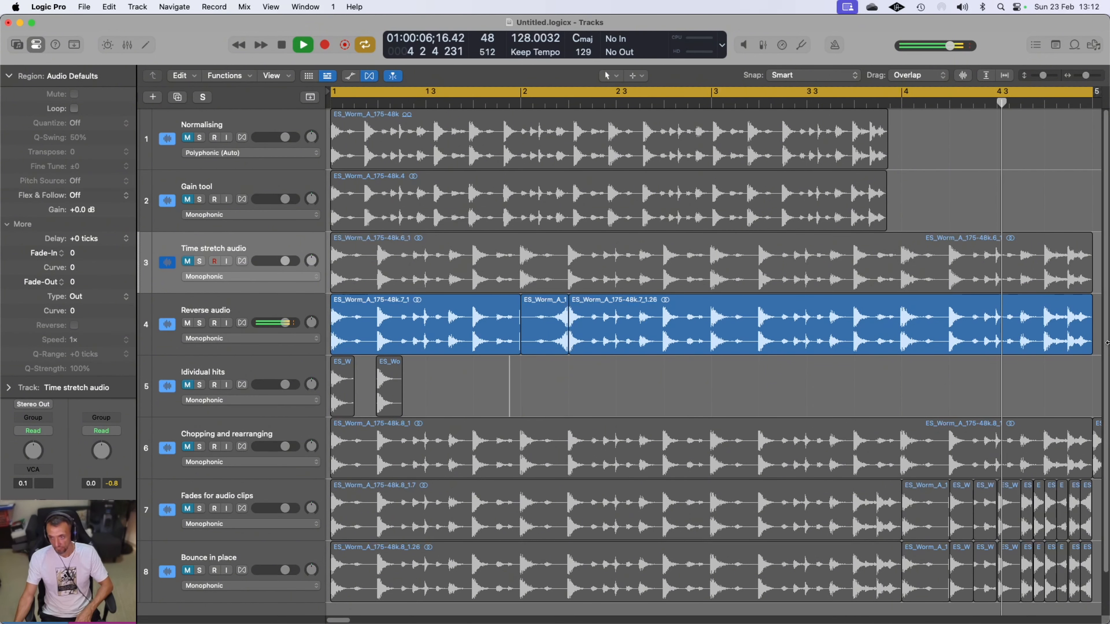
# Split off the last beat of bar 4 on the Reverse audio track, reverse that slice while listening, and stop playback
pyautogui.moveTo(1045, 330); pyautogui.dragTo(1091, 330)
pyautogui.click(1078, 311)
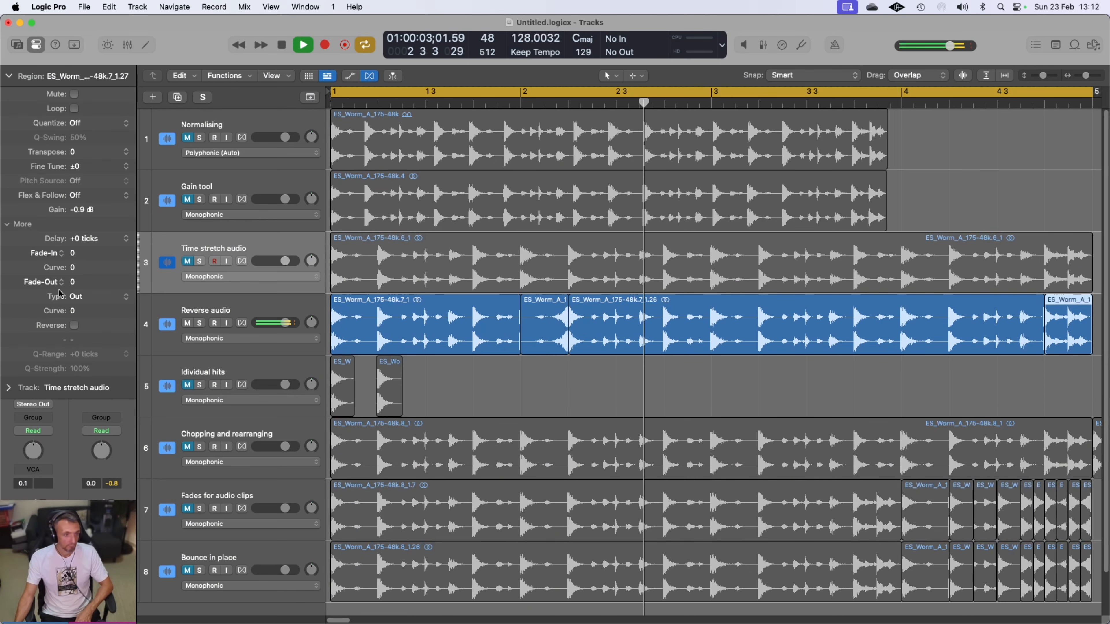
pyautogui.click(73, 325)
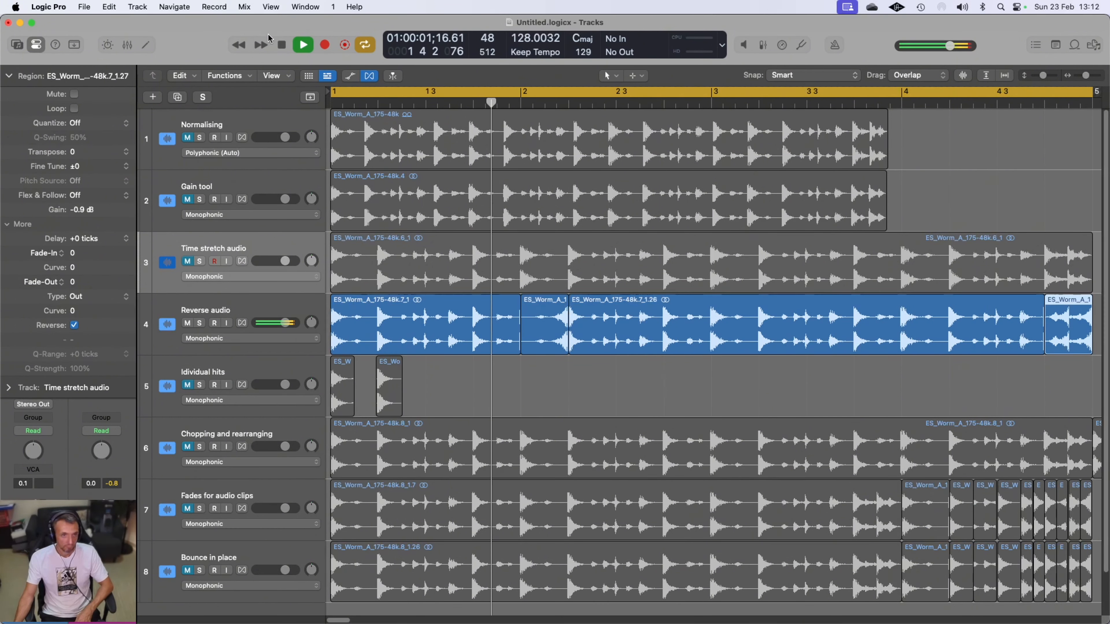
pyautogui.press('space')
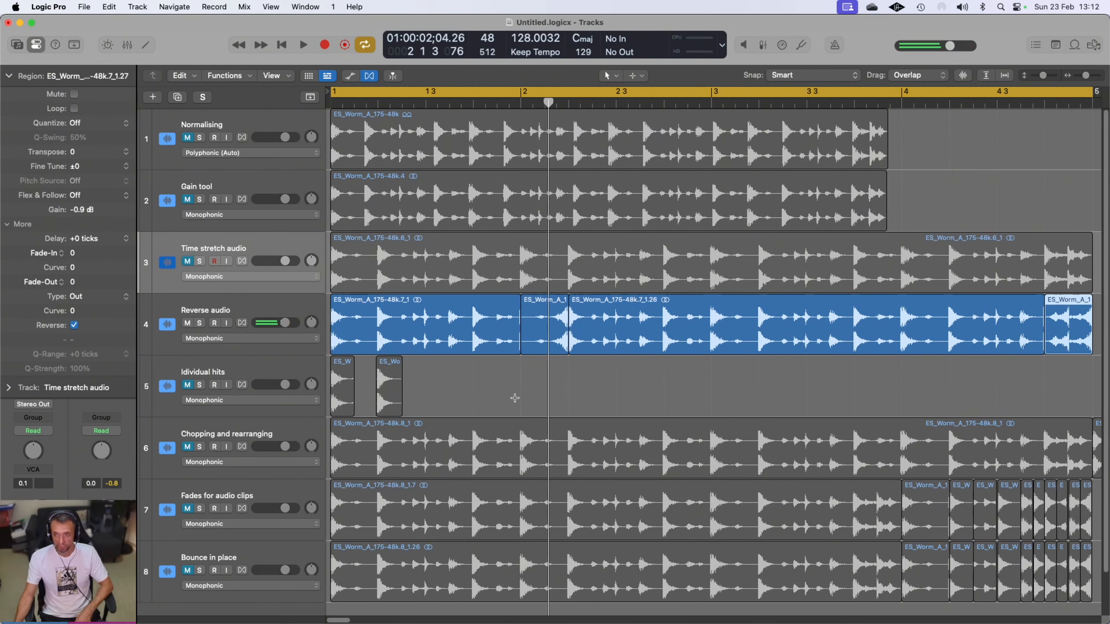
# Undo the splits and reversed slices on the Reverse audio track
pyautogui.click(1097, 308)
pyautogui.press('super+z')
pyautogui.press('super+z')
pyautogui.press('super+z')
pyautogui.press('super+z')
pyautogui.press('super+z')
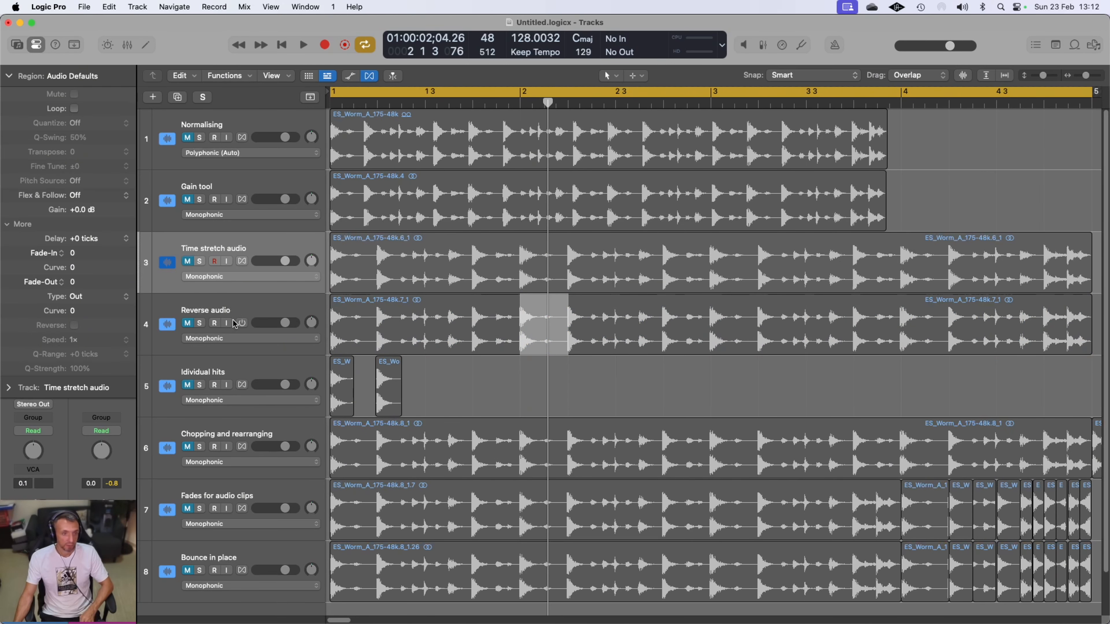
# Unmute the Reverse audio track, reverse its whole region, and listen to the result
pyautogui.click(188, 324)
pyautogui.click(468, 302)
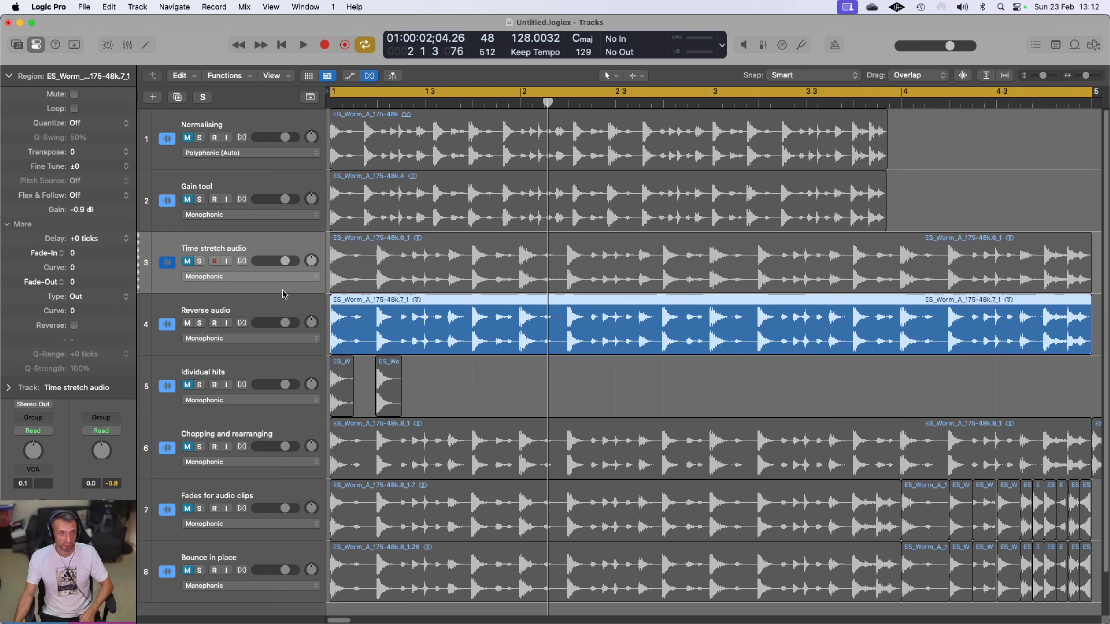
pyautogui.press('space')
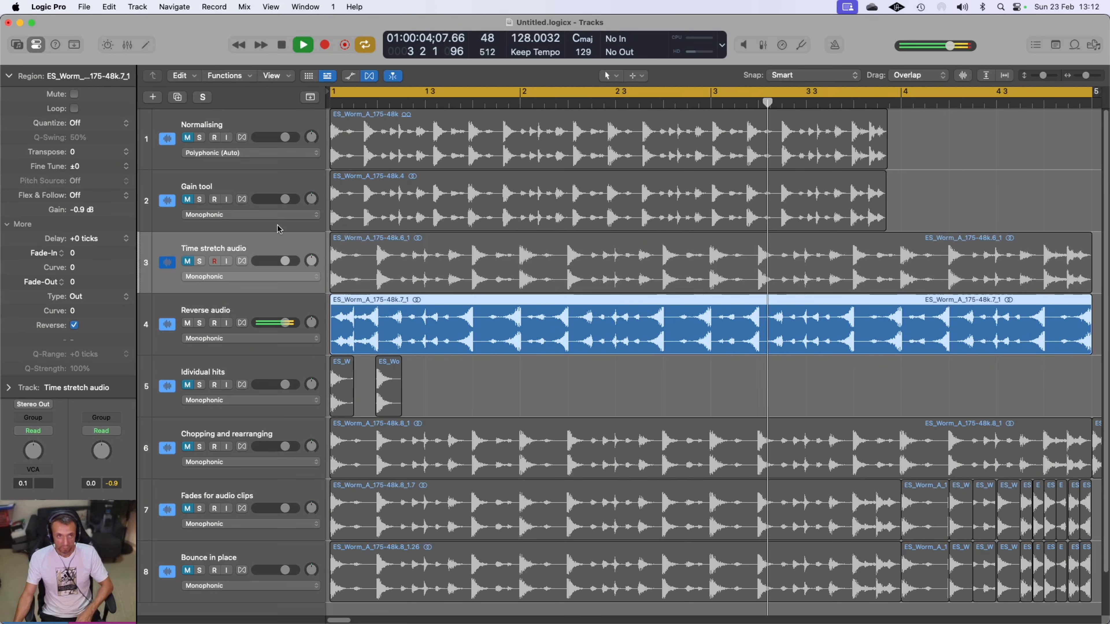
pyautogui.click(281, 46)
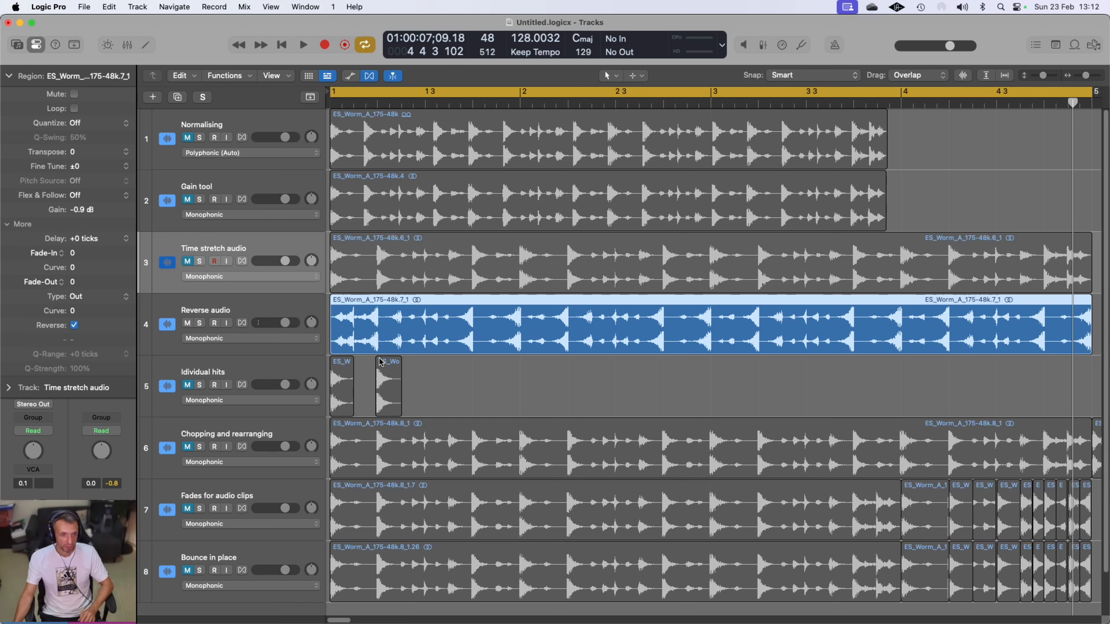
# Mute the Reverse audio track, unmute the Idividual hits track, and play its two hits briefly
pyautogui.click(190, 324)
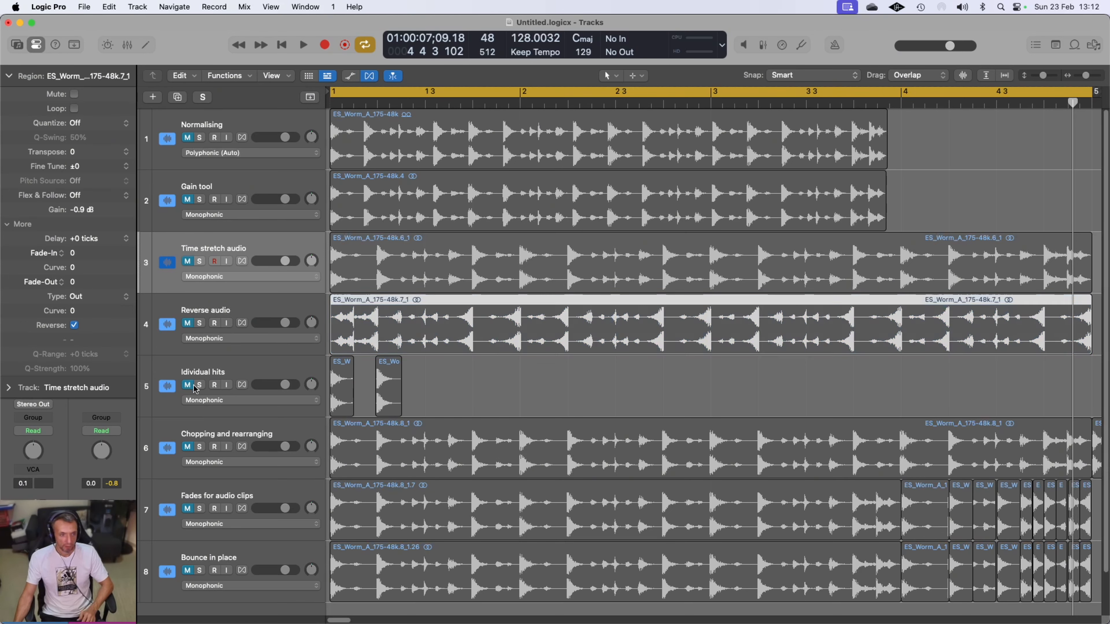
pyautogui.click(187, 385)
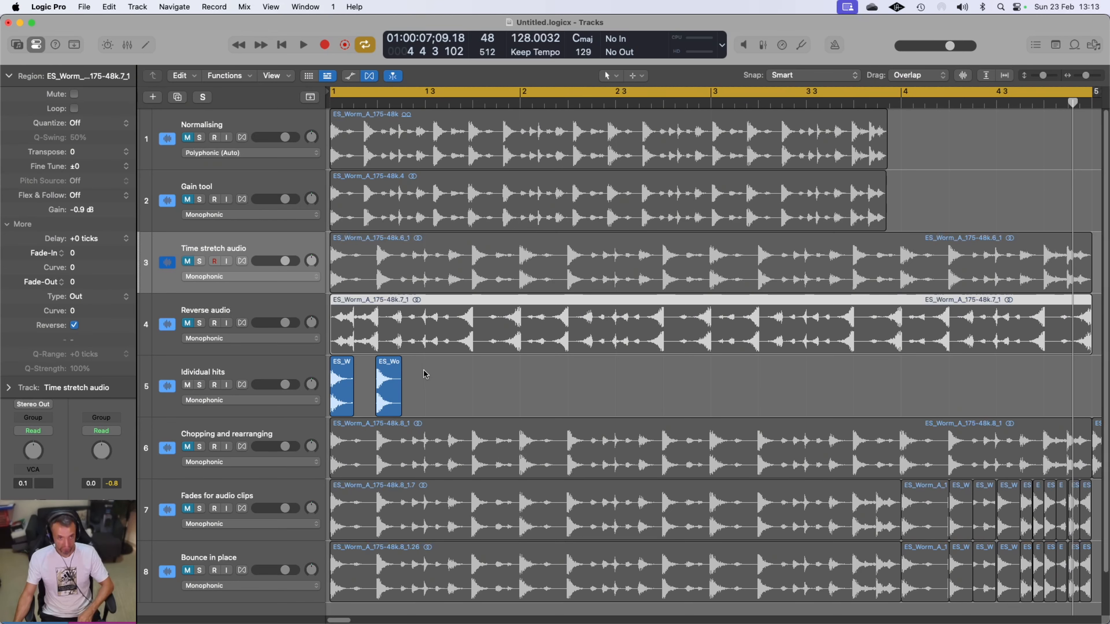
pyautogui.click(304, 48)
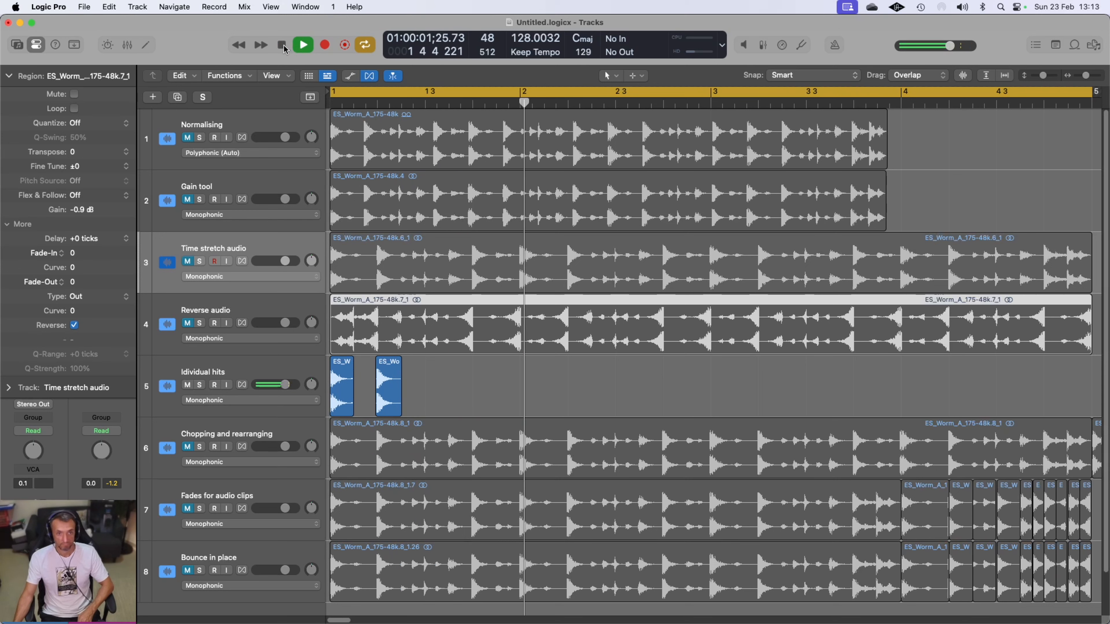
pyautogui.press('space')
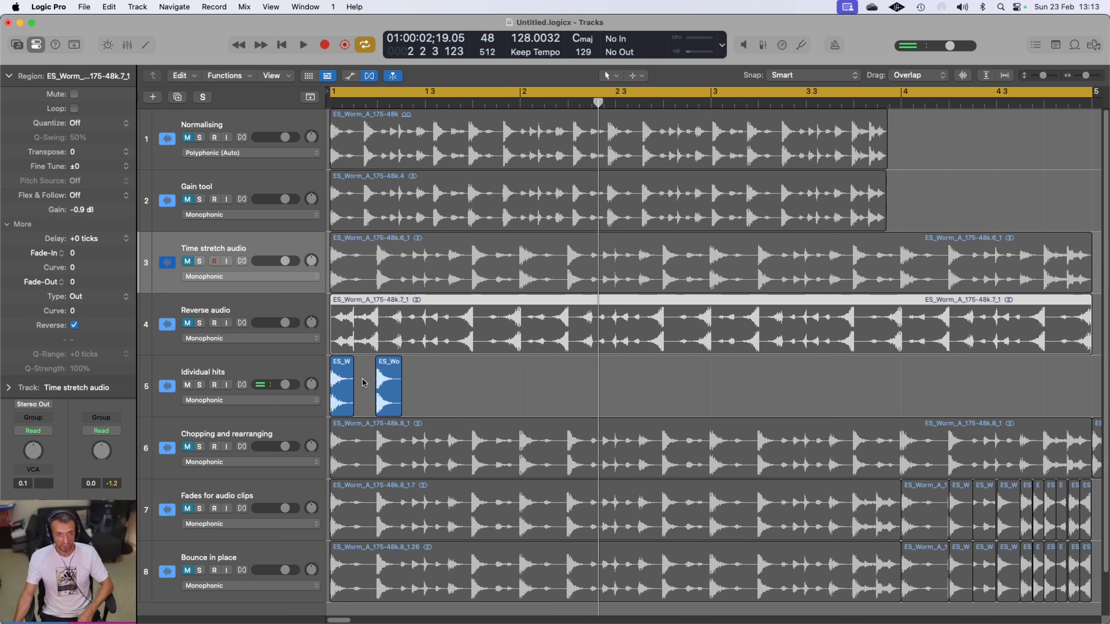
# Repeat the first half-bar of the Idividual hits track seven times to fill up to bar 5, and play the pattern
pyautogui.moveTo(428, 370); pyautogui.dragTo(362, 376)
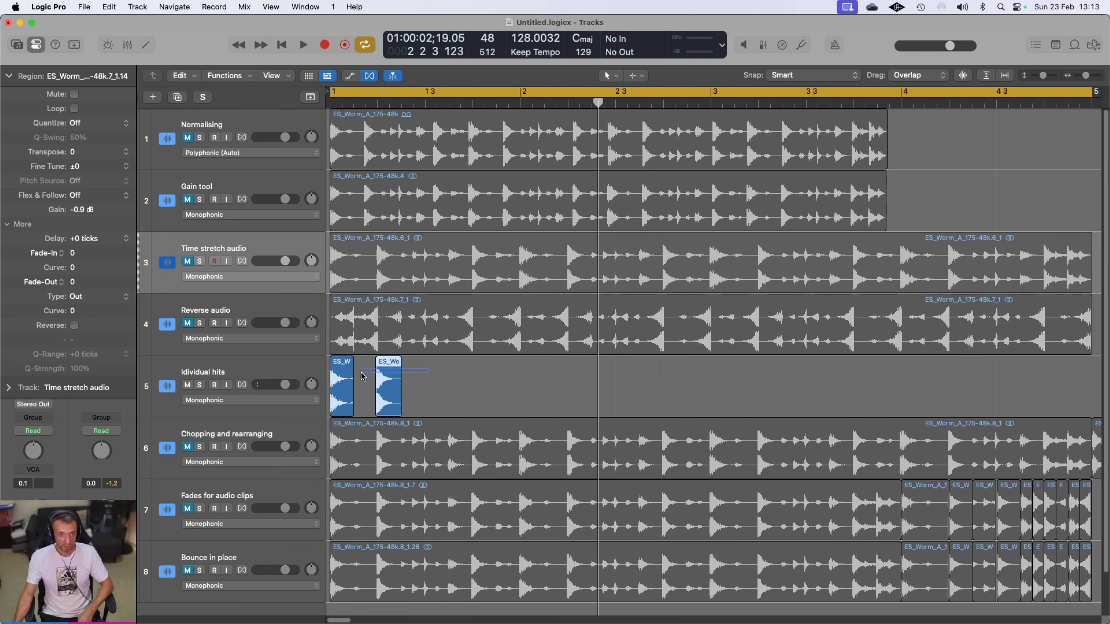
pyautogui.moveTo(425, 395); pyautogui.dragTo(332, 392)
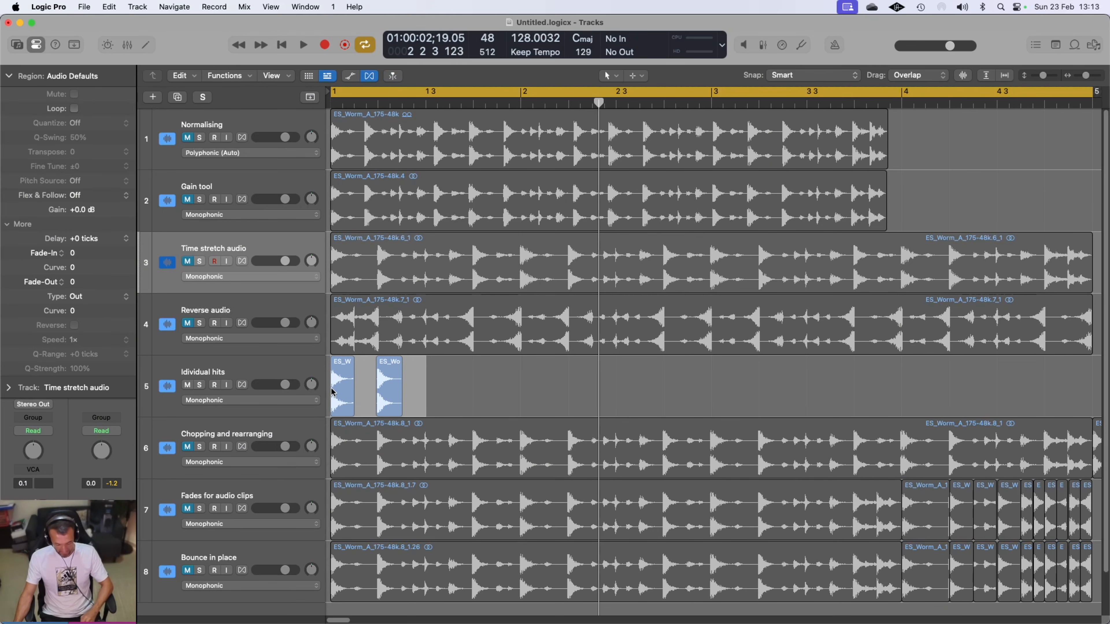
pyautogui.press('super+r')
pyautogui.press('super+r')
pyautogui.press('super+r')
pyautogui.press('super+r')
pyautogui.press('super+r')
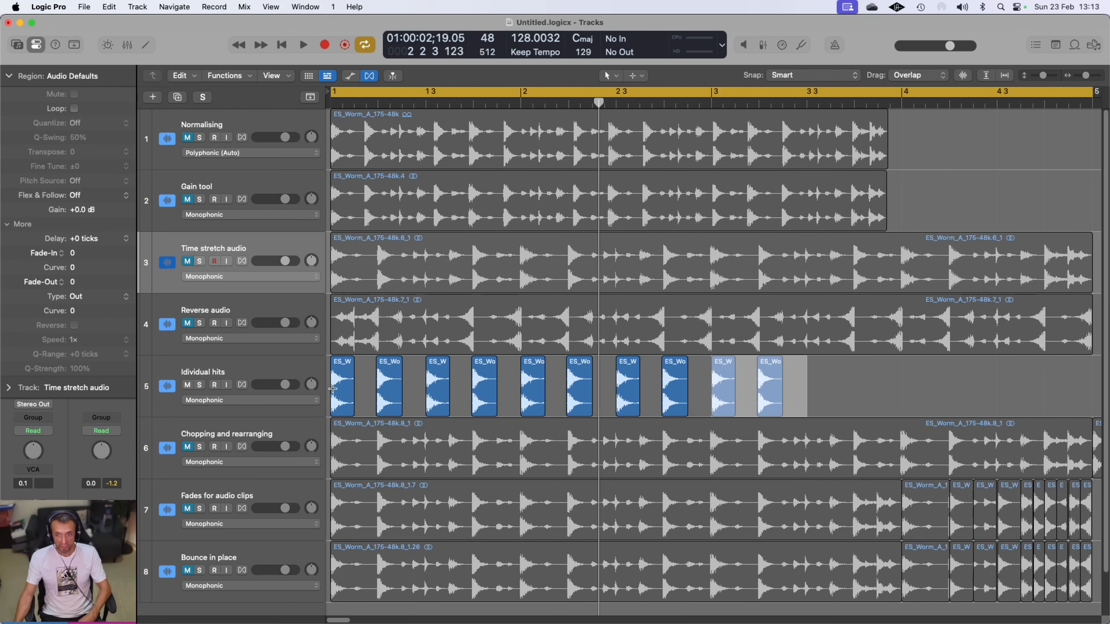
pyautogui.press('super+r')
pyautogui.press('super+r')
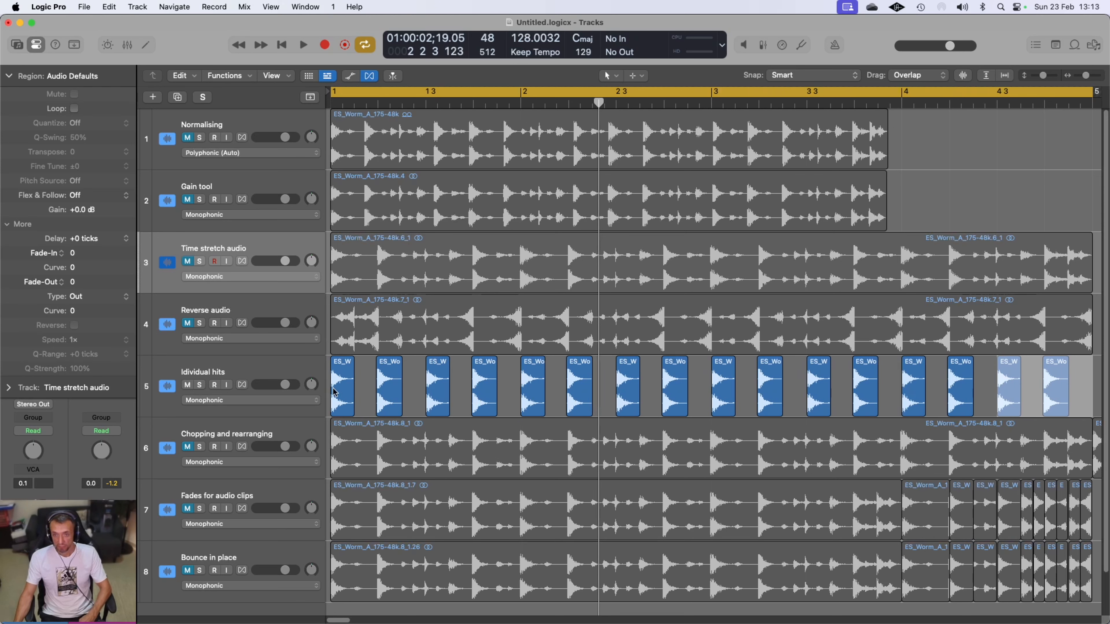
pyautogui.click(306, 45)
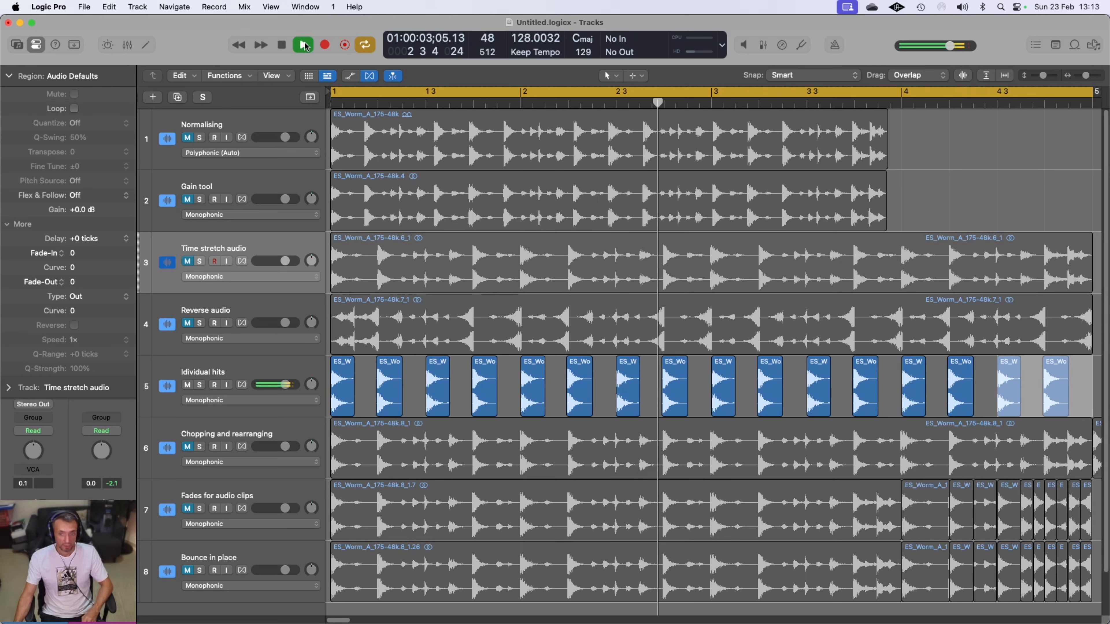
pyautogui.click(283, 46)
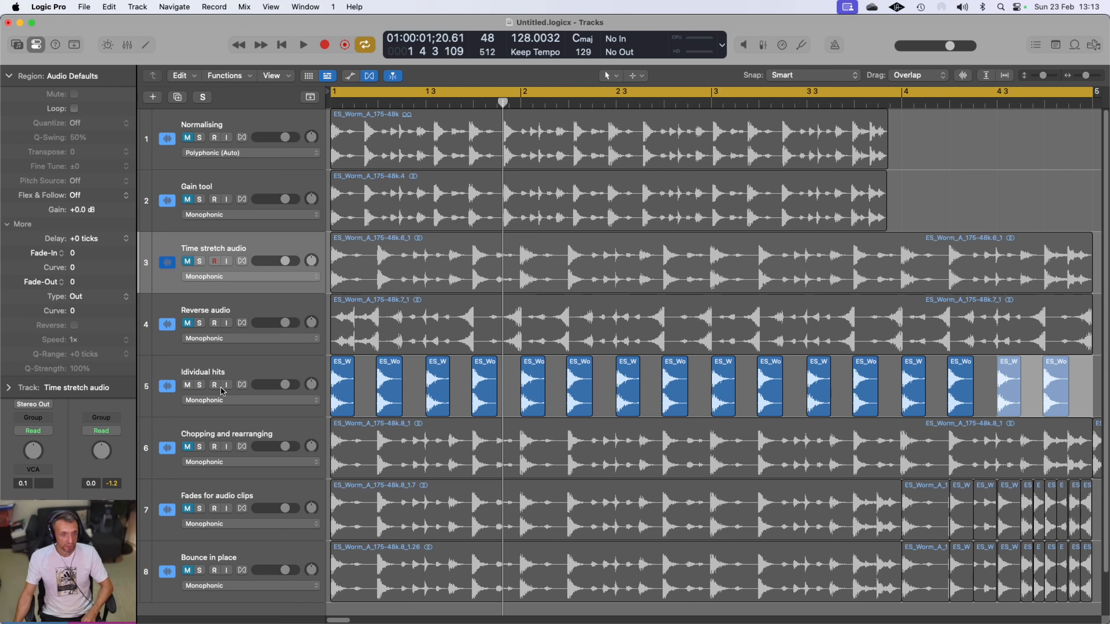
# Mute the Idividual hits track, unmute the Chopping and rearranging track, and extend the cycle range to bar 9
pyautogui.click(189, 385)
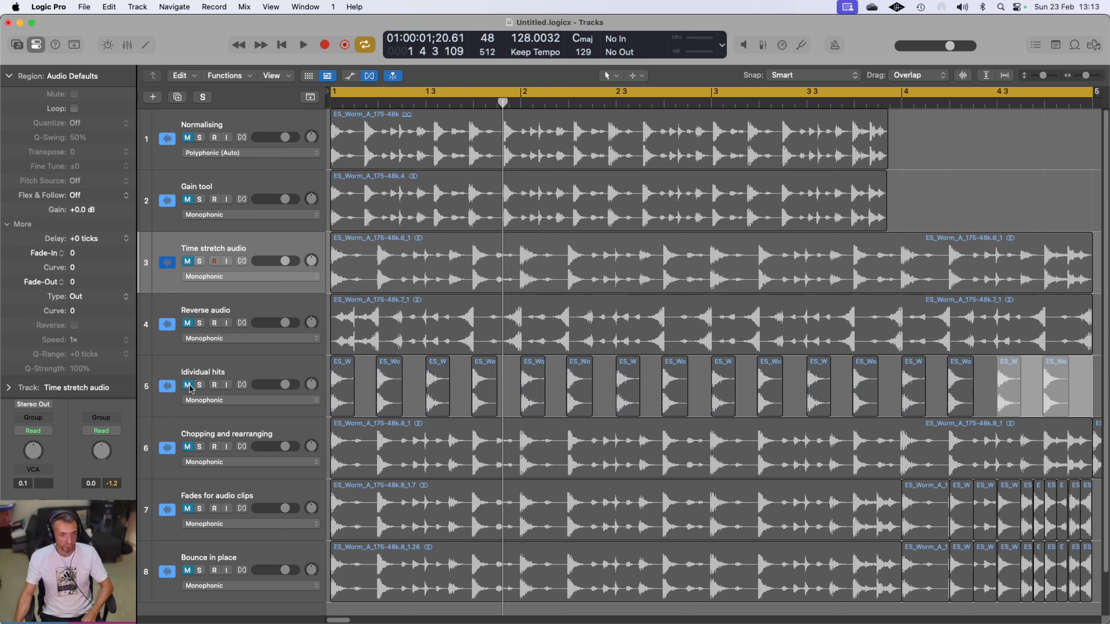
pyautogui.click(188, 446)
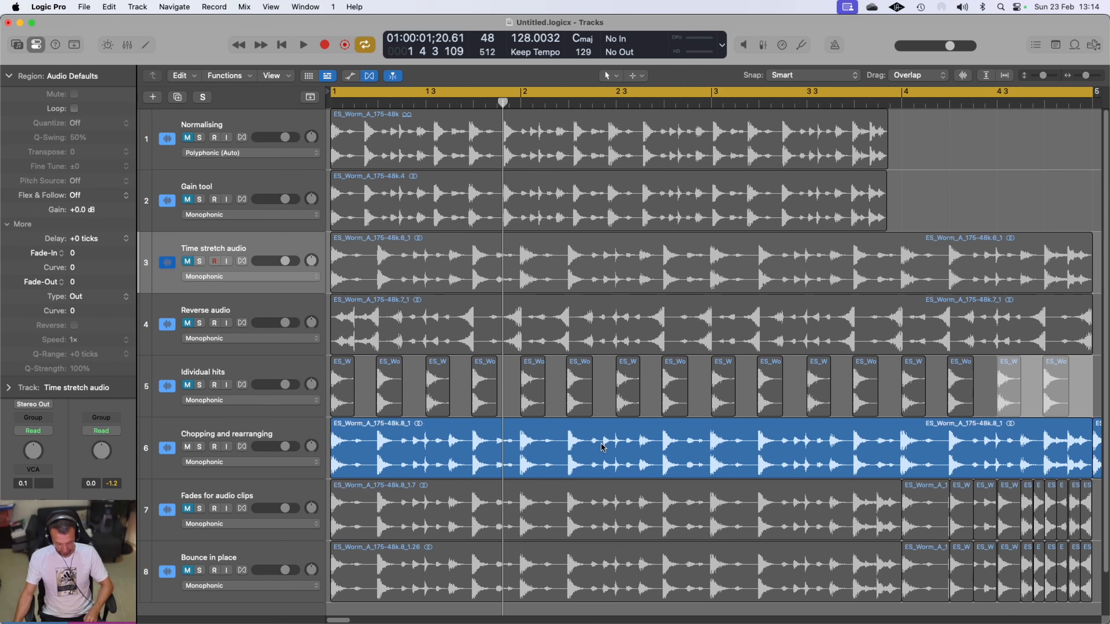
pyautogui.press('super+Left')
pyautogui.press('super+Left')
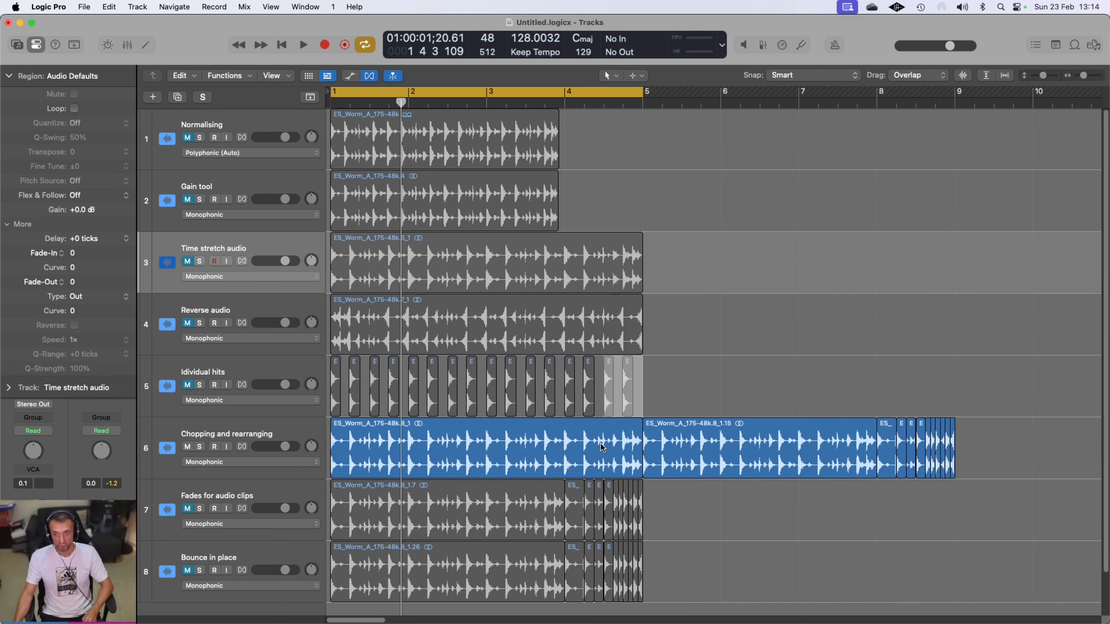
pyautogui.moveTo(642, 97); pyautogui.dragTo(954, 118)
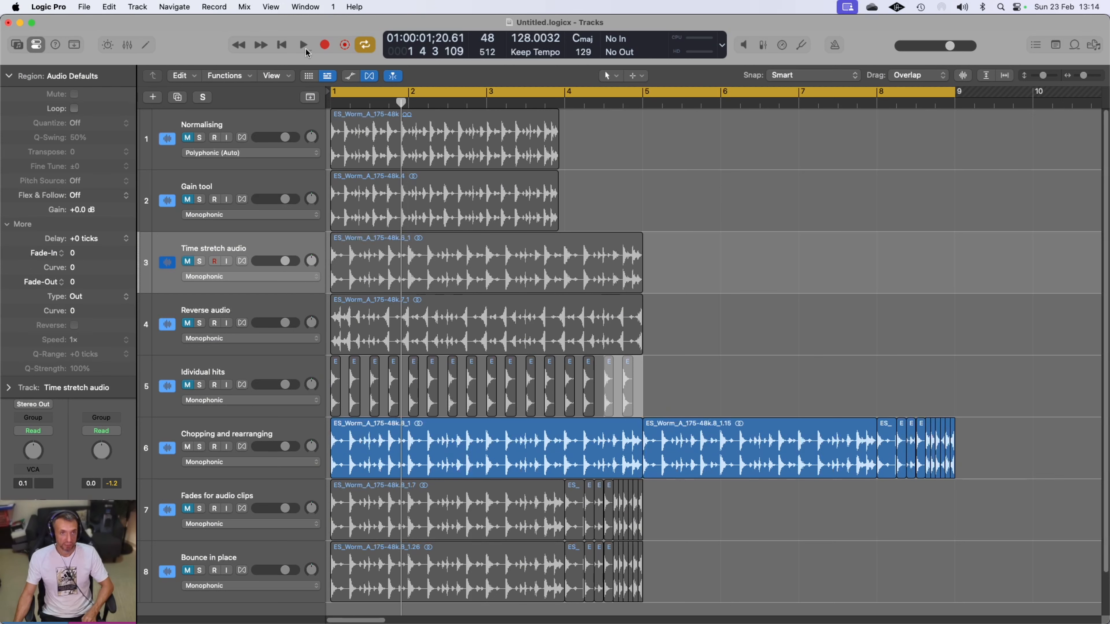
# Play the Chopping and rearranging track through to the chopped section in bar 8, and stop playback
pyautogui.click(284, 46)
pyautogui.press('space')
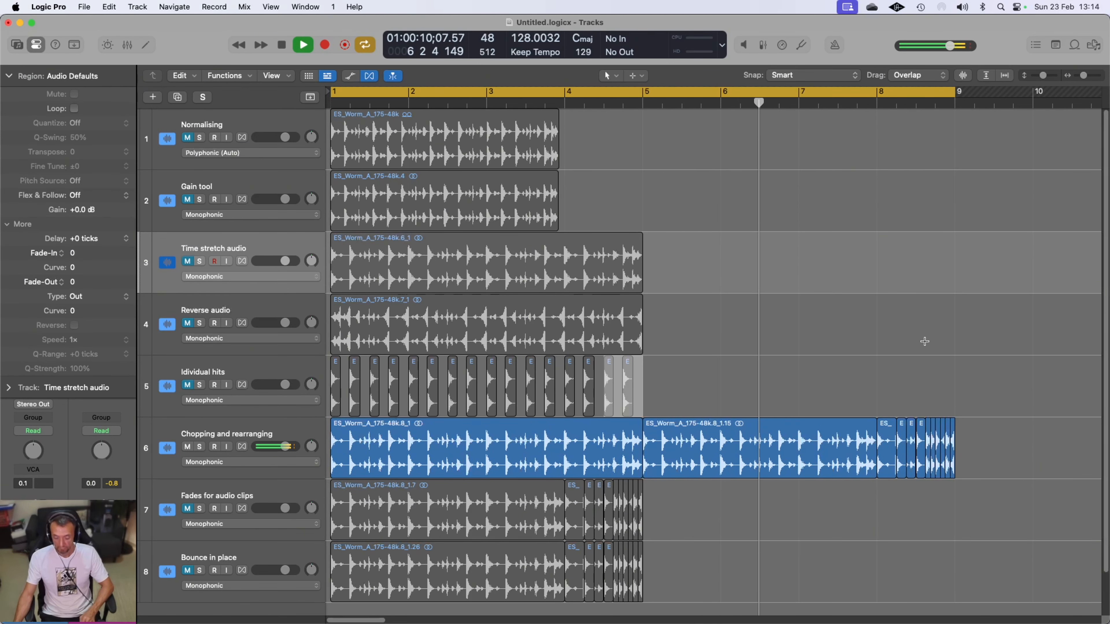
pyautogui.scroll(1, 925, 344)
pyautogui.scroll(2, 926, 343)
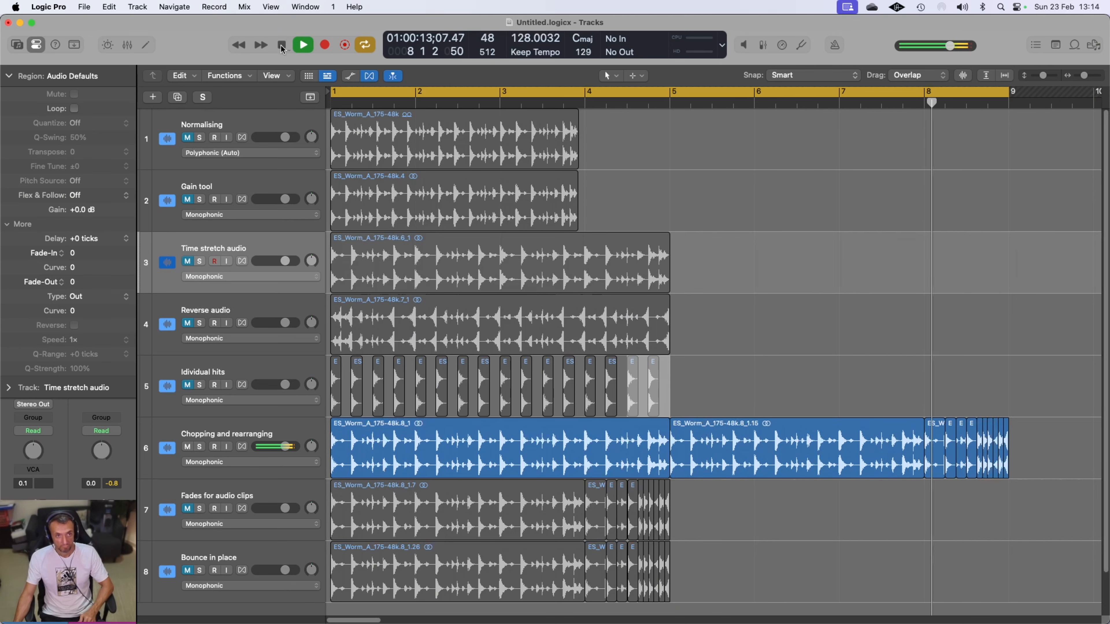
pyautogui.click(282, 47)
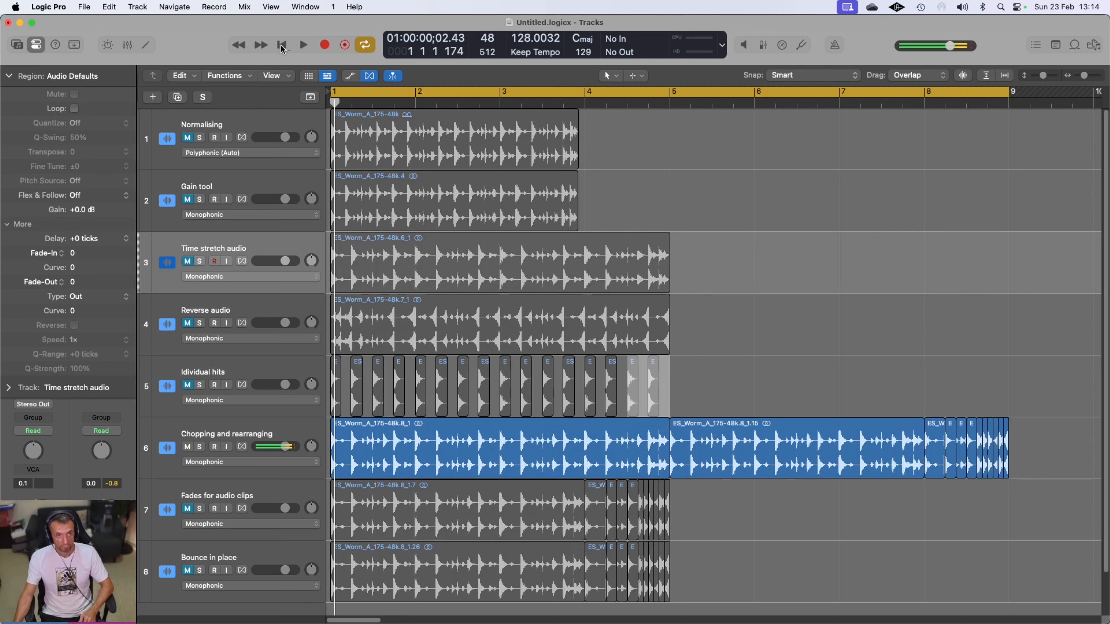
# Examine the chopped slices in bar 8 of the Chopping and rearranging track up close
pyautogui.keyDown('alt'); pyautogui.scroll(10, 933, 411); pyautogui.keyUp('alt')
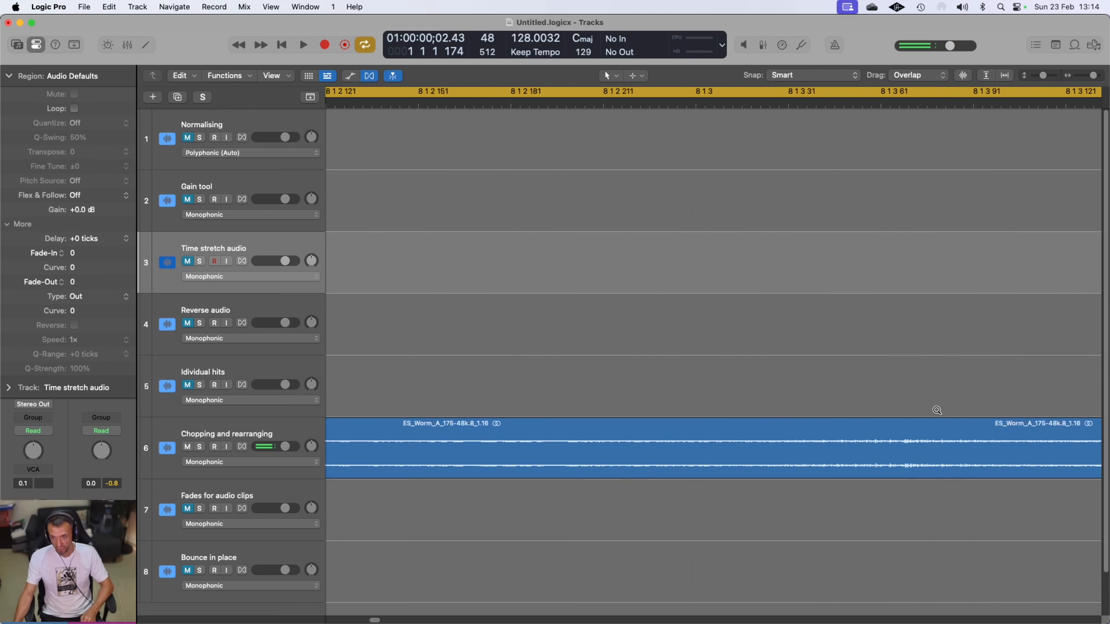
pyautogui.keyDown('alt'); pyautogui.scroll(-4, 934, 408); pyautogui.keyUp('alt')
pyautogui.keyDown('alt'); pyautogui.scroll(-6, 926, 402); pyautogui.keyUp('alt')
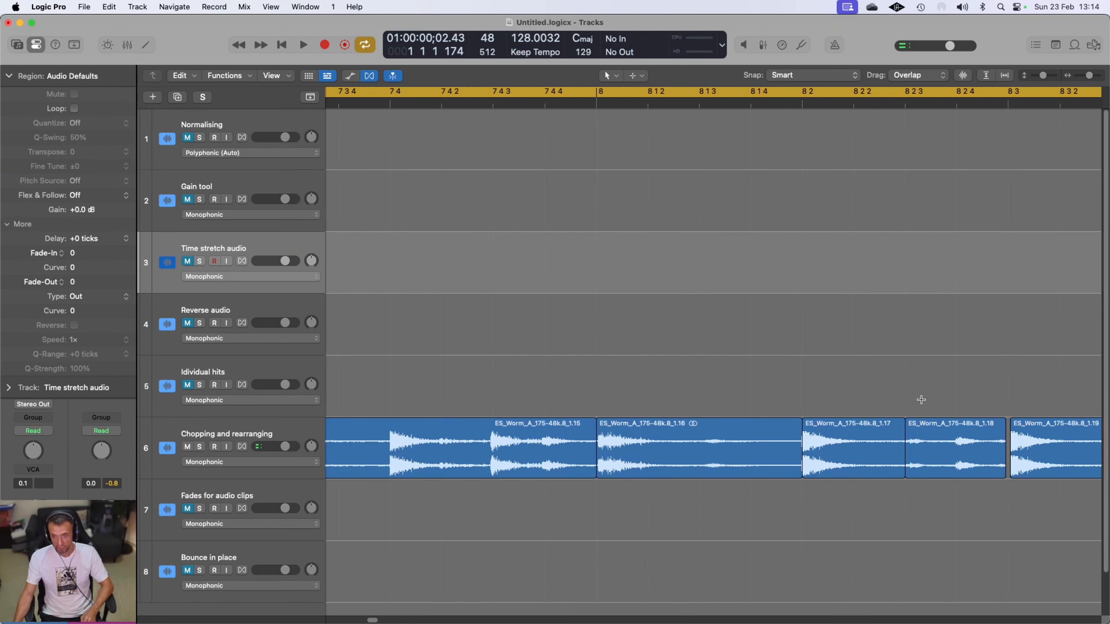
pyautogui.hscroll(3, 916, 397)
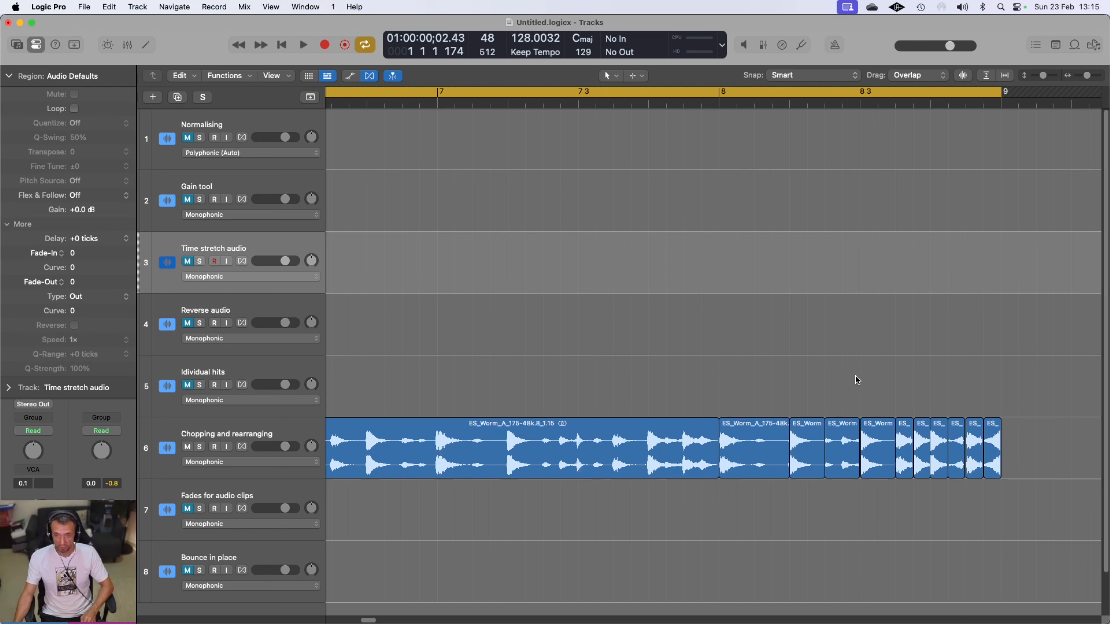
pyautogui.scroll(-8, 857, 379)
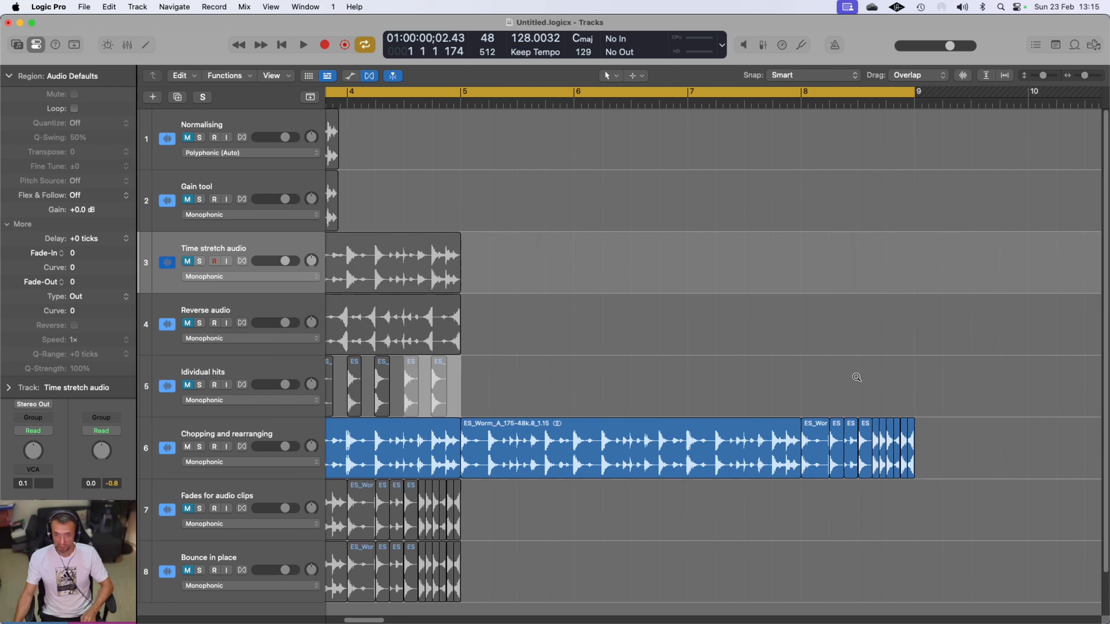
pyautogui.scroll(-3, 857, 377)
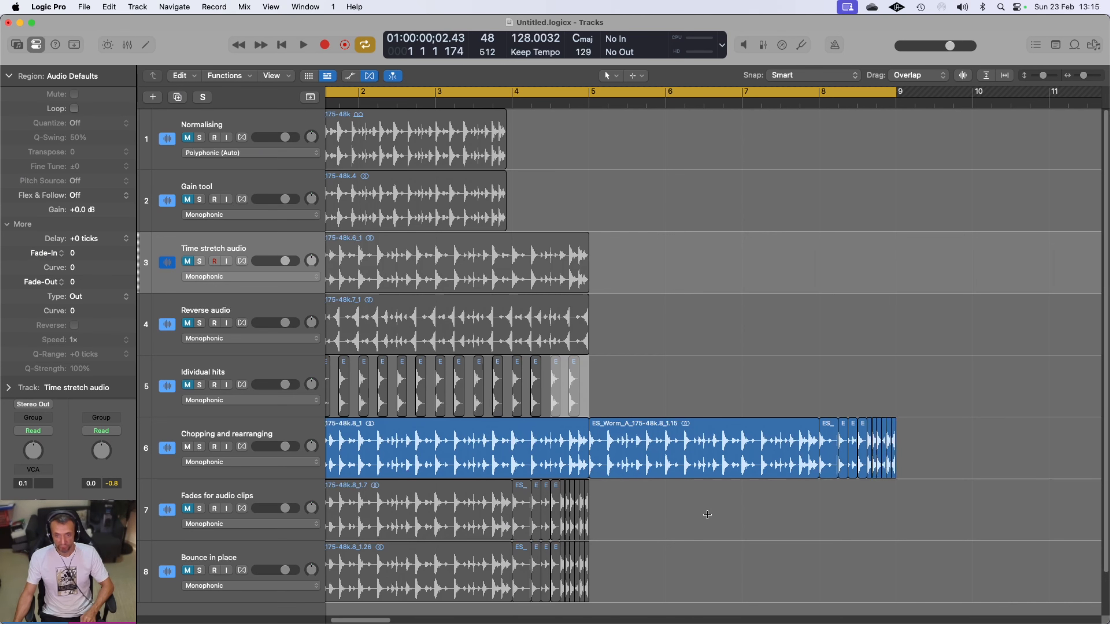
# Unmute the Fades for audio clips track and set the cycle range from 4 3 to bar 5 around its chopped slices
pyautogui.hscroll(-3, 708, 514)
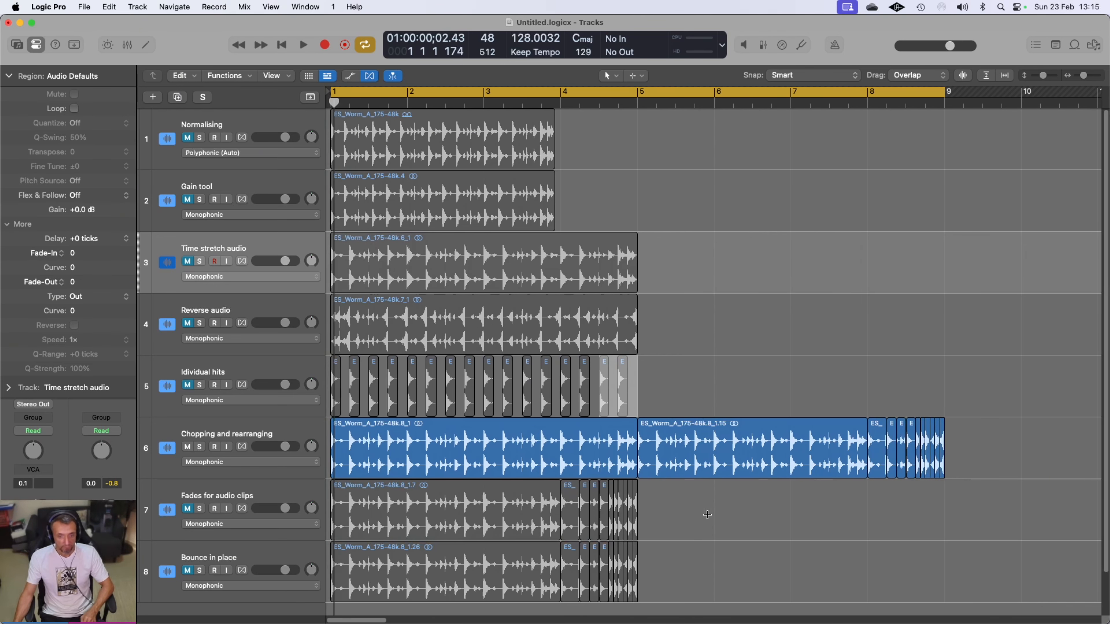
pyautogui.click(190, 509)
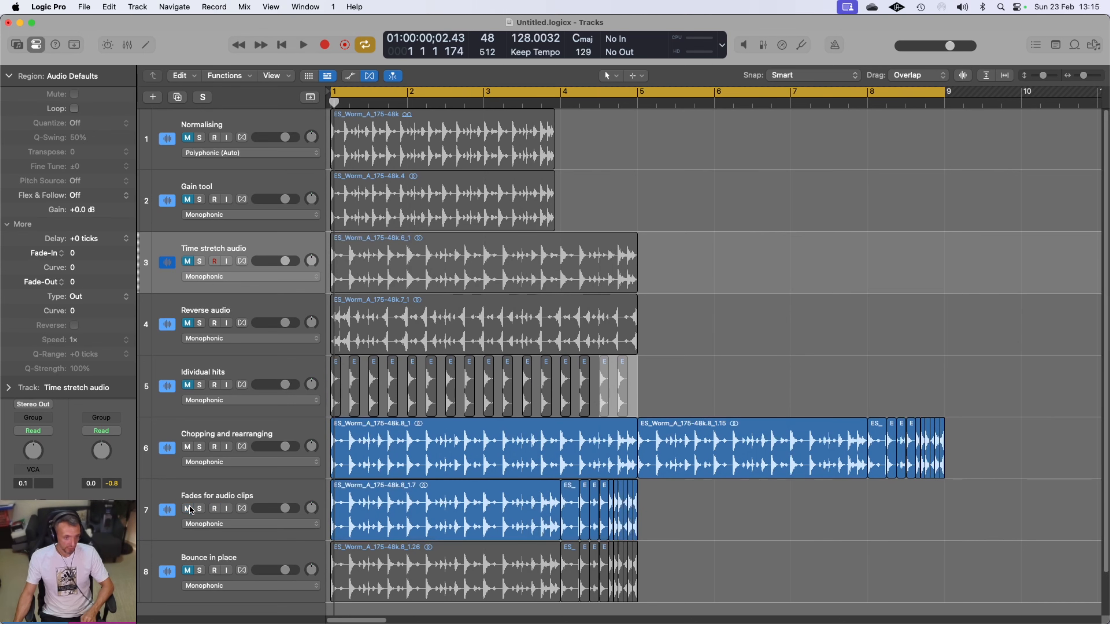
pyautogui.keyDown('ctrl'); pyautogui.keyDown('alt'); pyautogui.click(670, 515); pyautogui.keyUp('alt'); pyautogui.keyUp('ctrl')
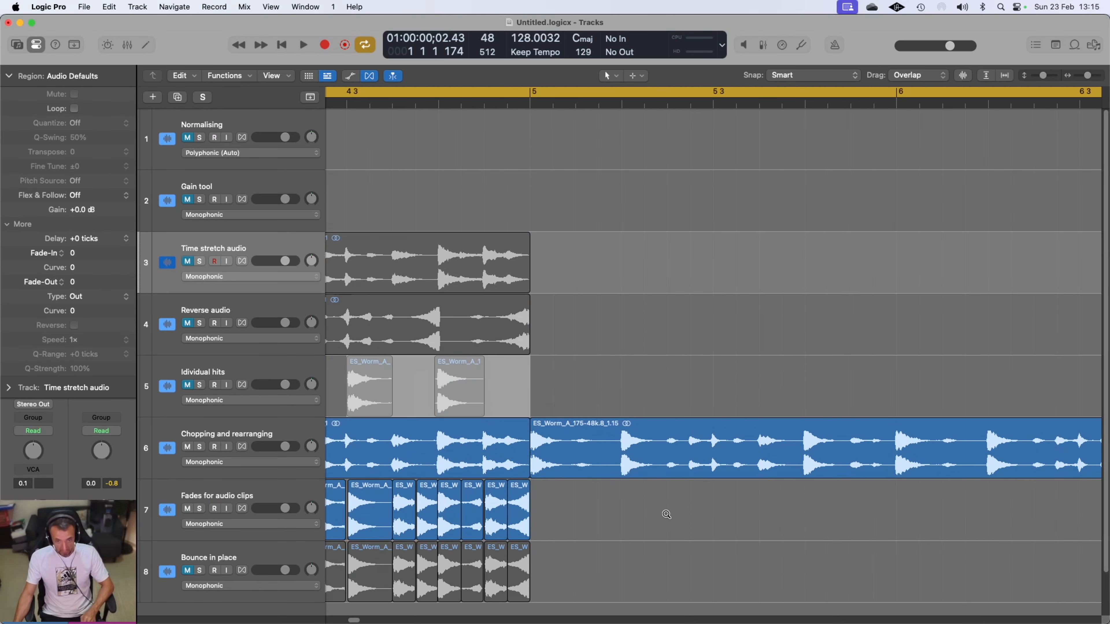
pyautogui.scroll(5, 559, 518)
pyautogui.hscroll(-10, 553, 518)
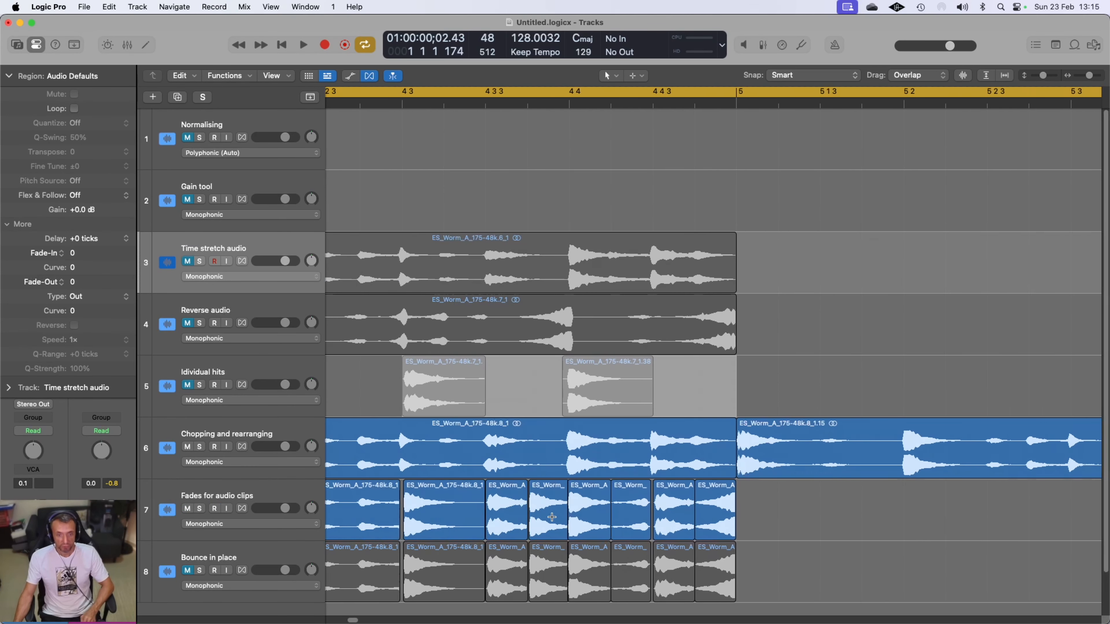
pyautogui.moveTo(407, 102); pyautogui.dragTo(733, 102)
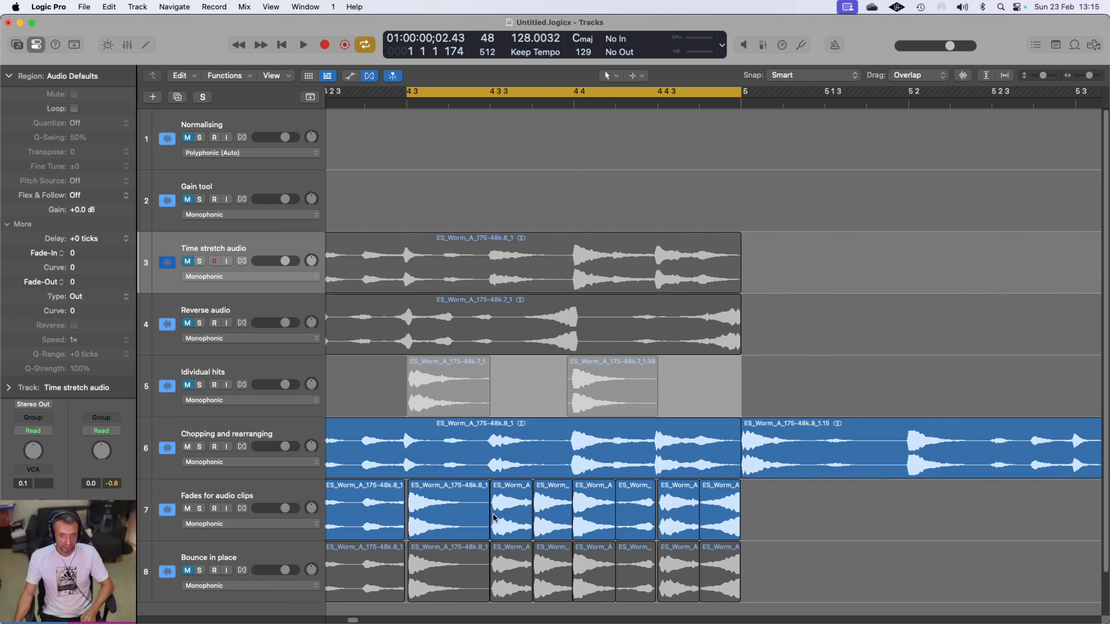
# Examine the slices at the end of the Fades for audio clips track up close, play the cycled section, and stop playback
pyautogui.scroll(-8, 681, 511)
pyautogui.scroll(12, 681, 510)
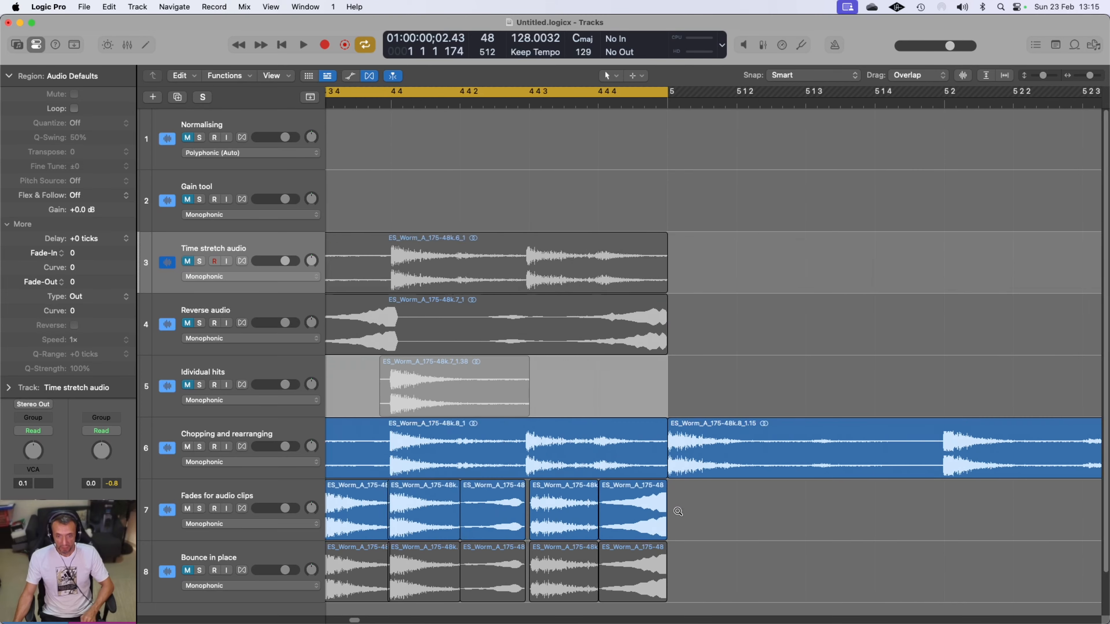
pyautogui.hscroll(-2, 667, 513)
pyautogui.hscroll(-10, 667, 513)
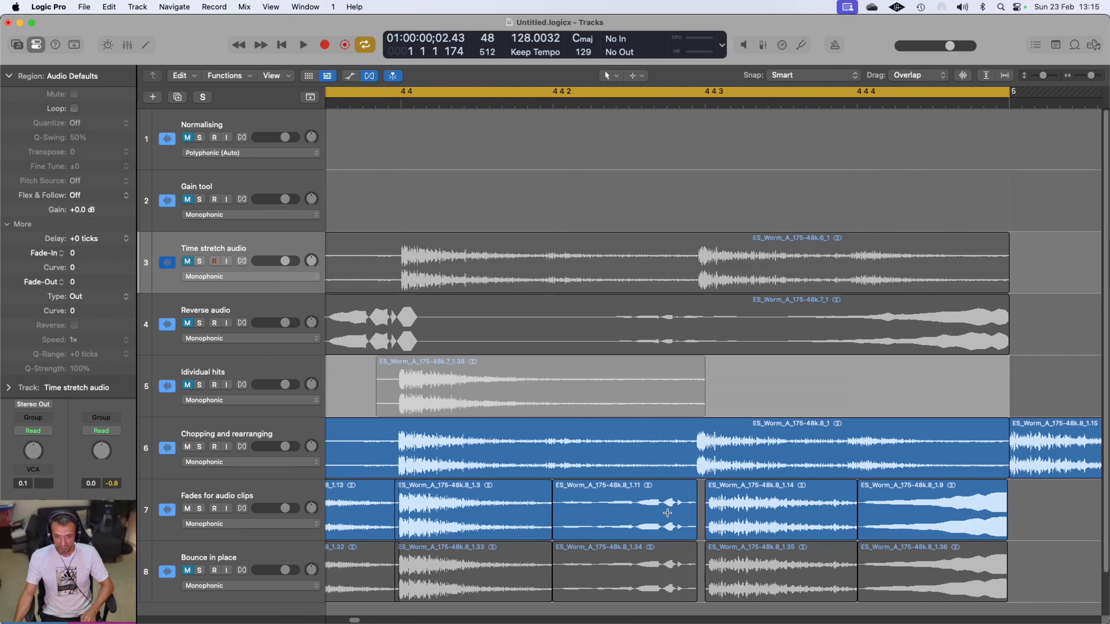
pyautogui.scroll(-5, 635, 510)
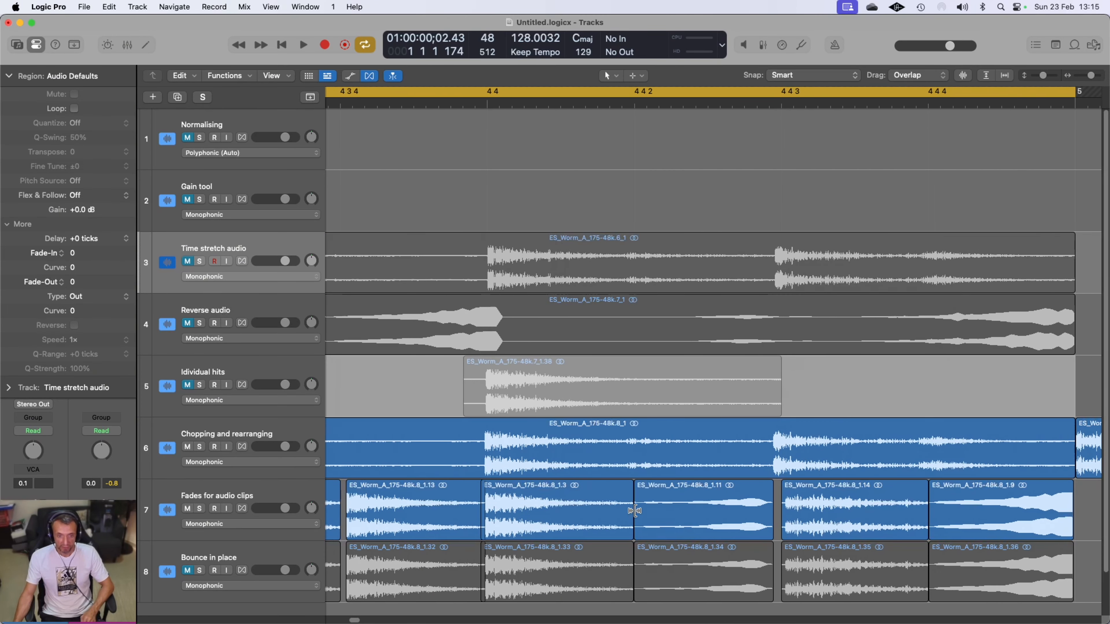
pyautogui.scroll(-1, 635, 511)
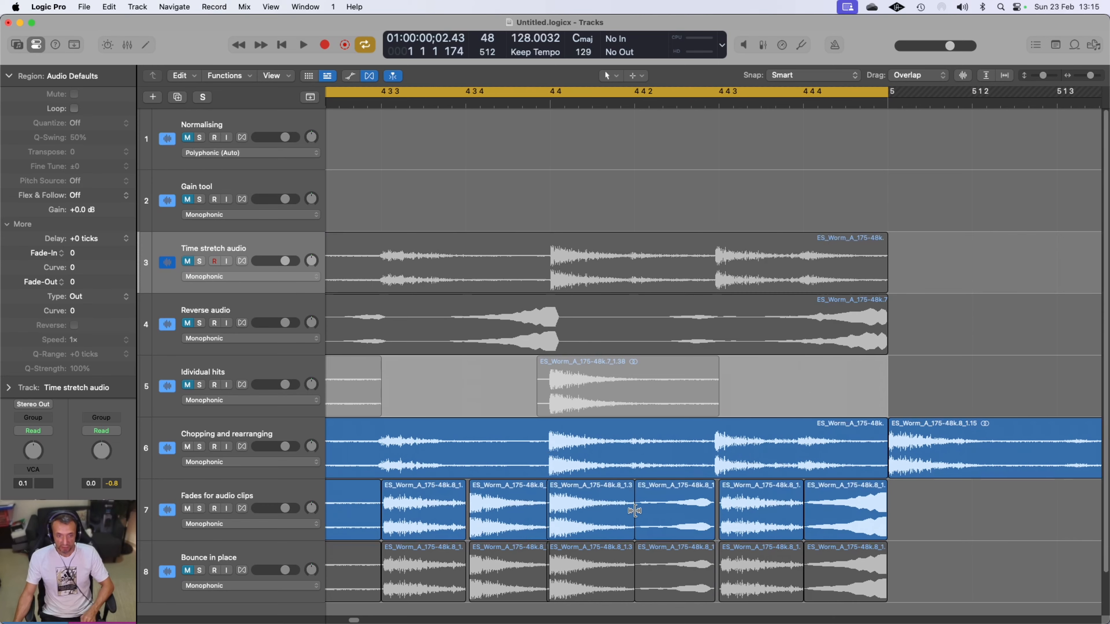
pyautogui.hscroll(-5, 635, 510)
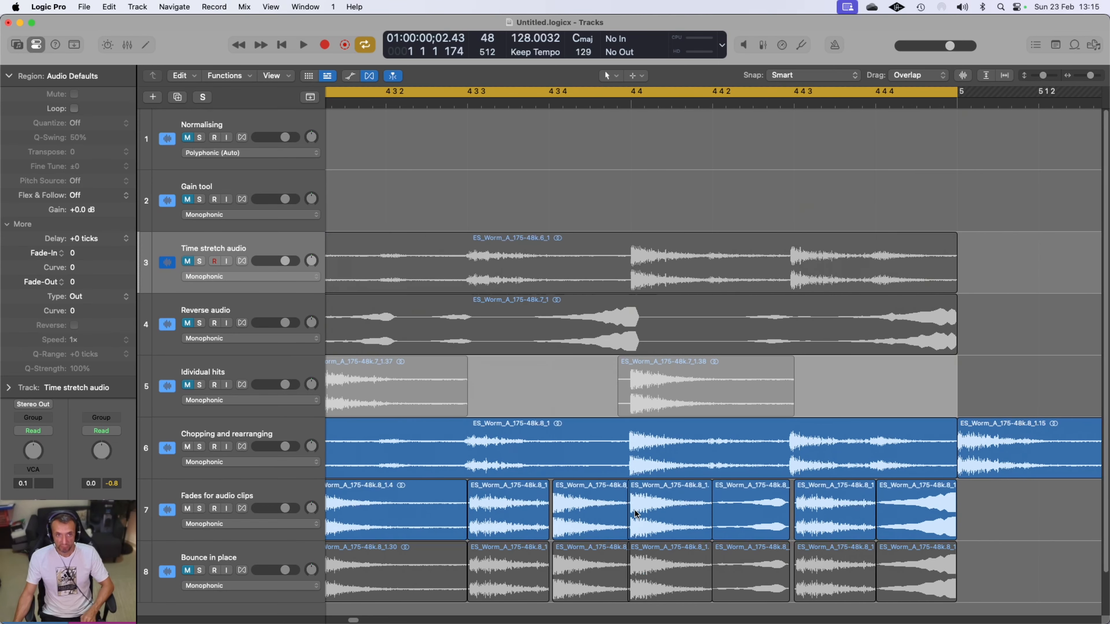
pyautogui.scroll(-2, 636, 513)
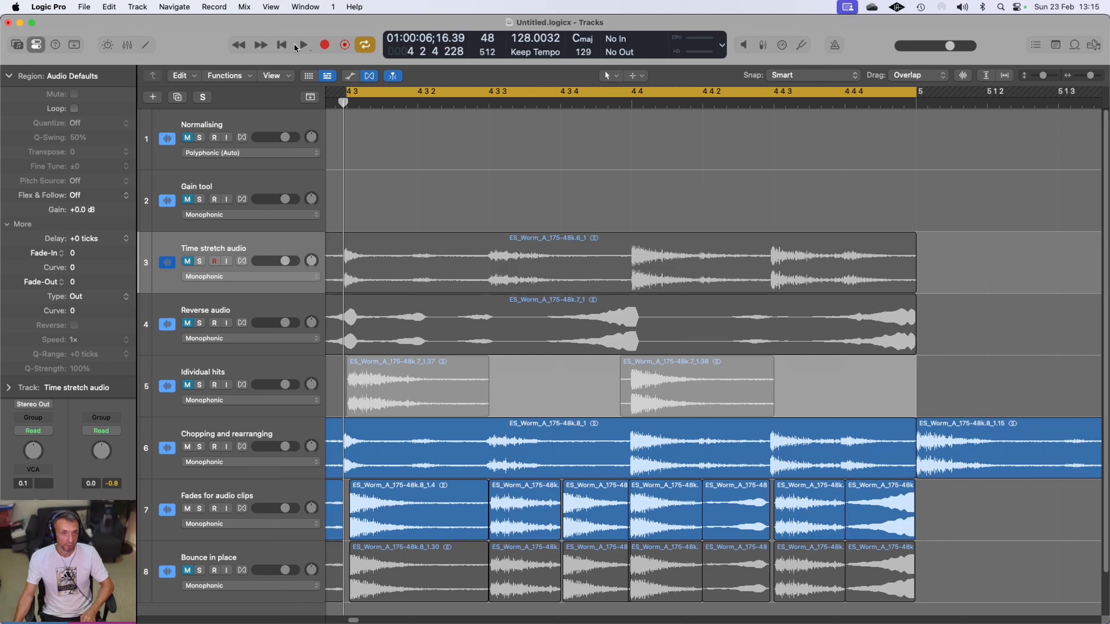
pyautogui.click(302, 45)
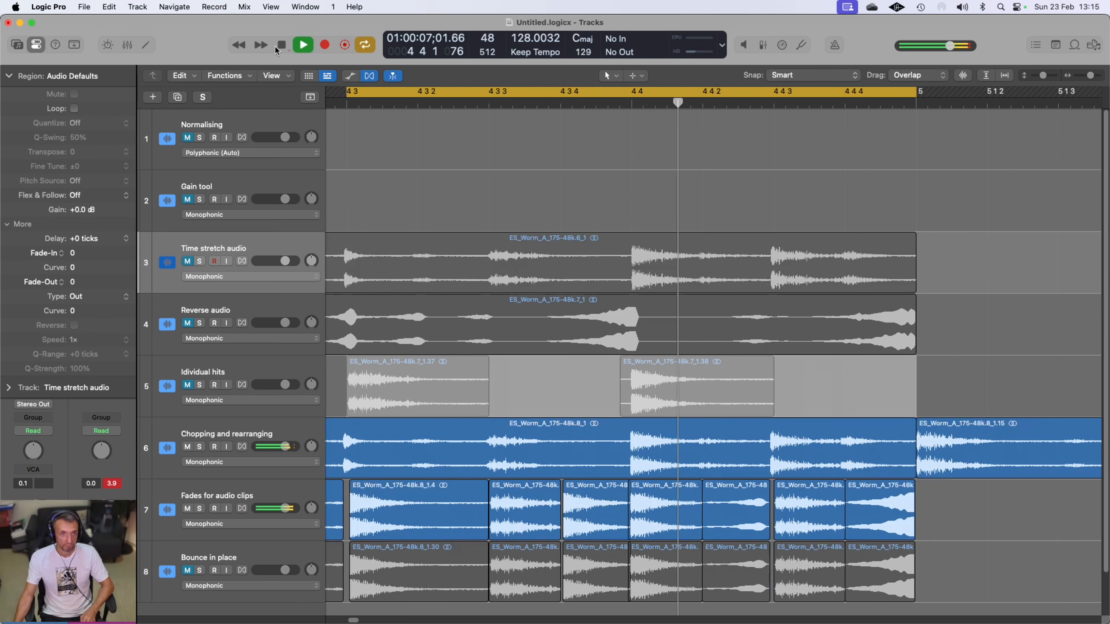
pyautogui.click(279, 45)
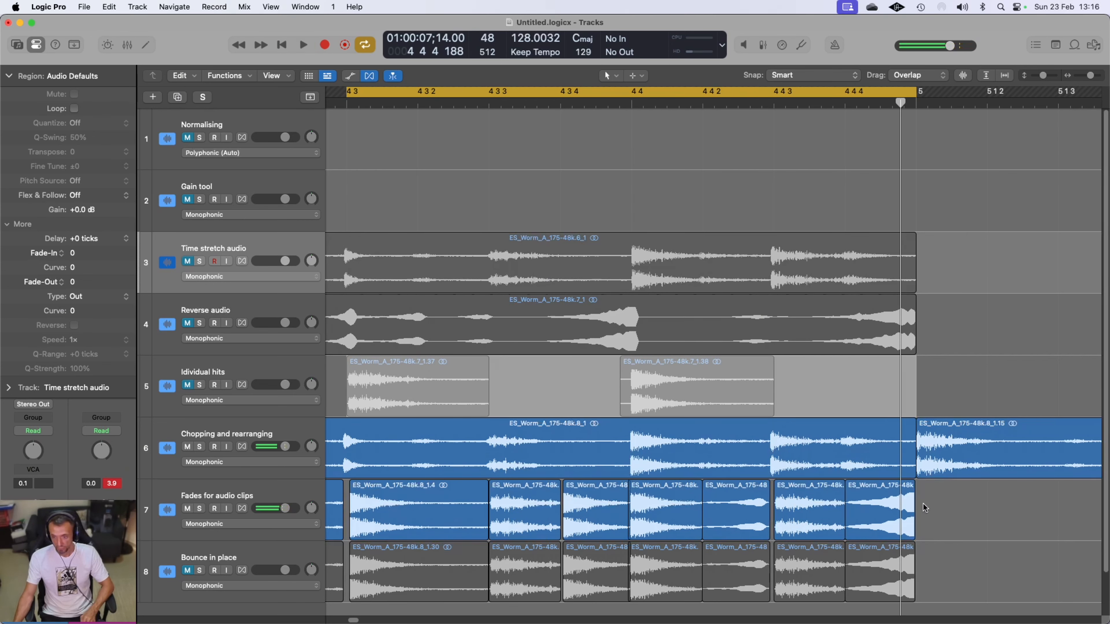
# Apply a fade-out of 66 to all the slices from 4 3 to bar 5 on the Fades for audio clips track together
pyautogui.click(893, 509)
pyautogui.moveTo(894, 508); pyautogui.dragTo(454, 525)
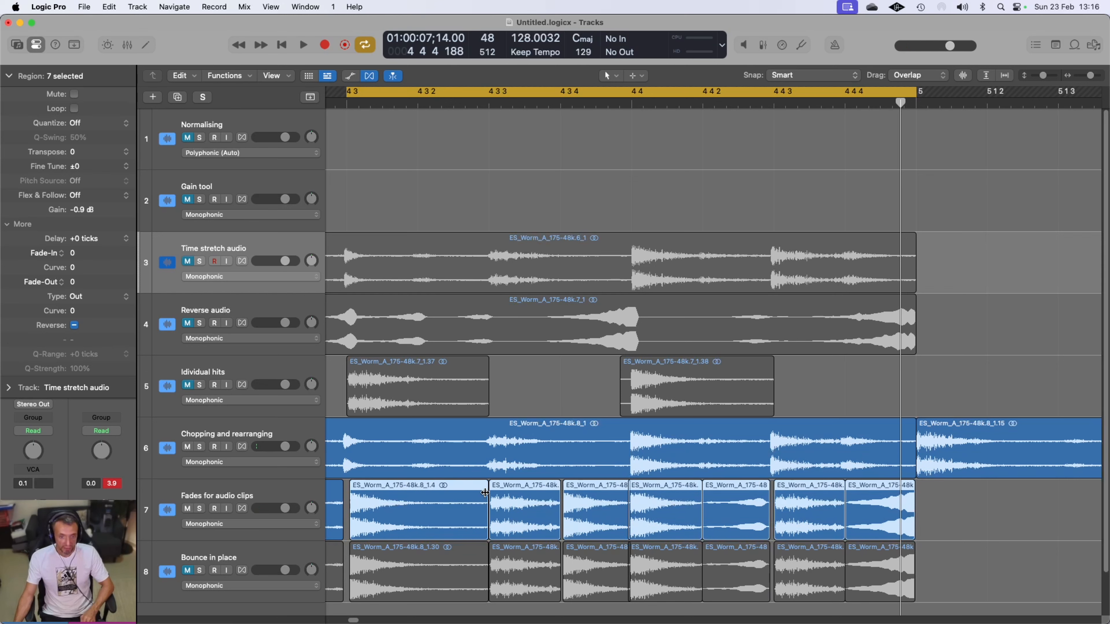
pyautogui.moveTo(485, 492); pyautogui.dragTo(444, 498)
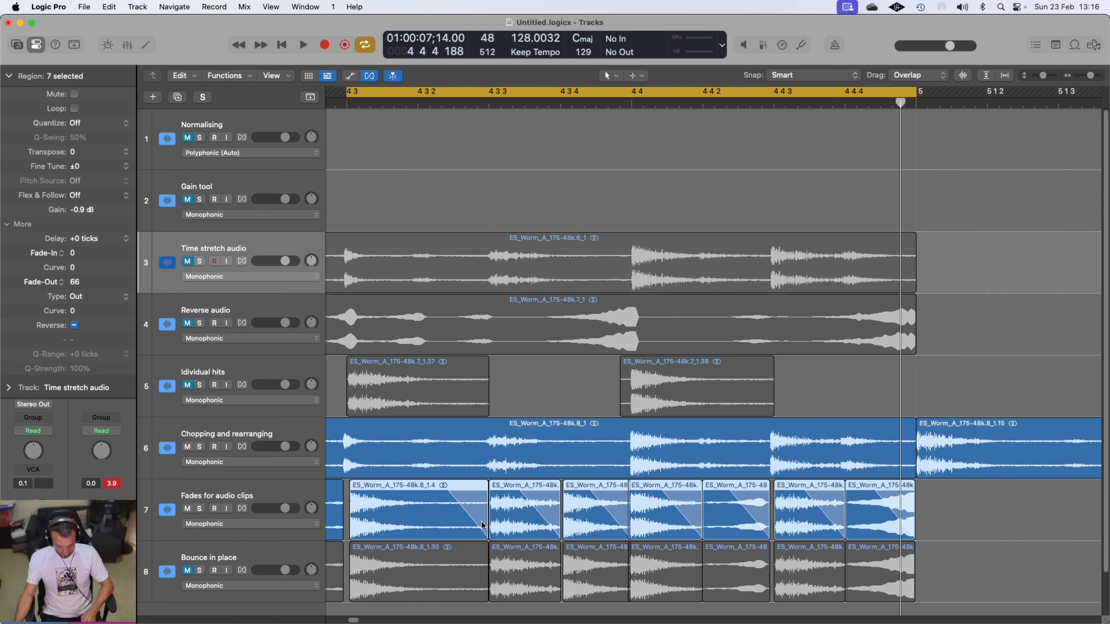
# Trim the start of the slice at 4 3 3 to about 4 3 3 25, and try a fade-in of 1 on it before removing it
pyautogui.scroll(3, 480, 523)
pyautogui.scroll(5, 481, 524)
pyautogui.moveTo(482, 524); pyautogui.dragTo(660, 525)
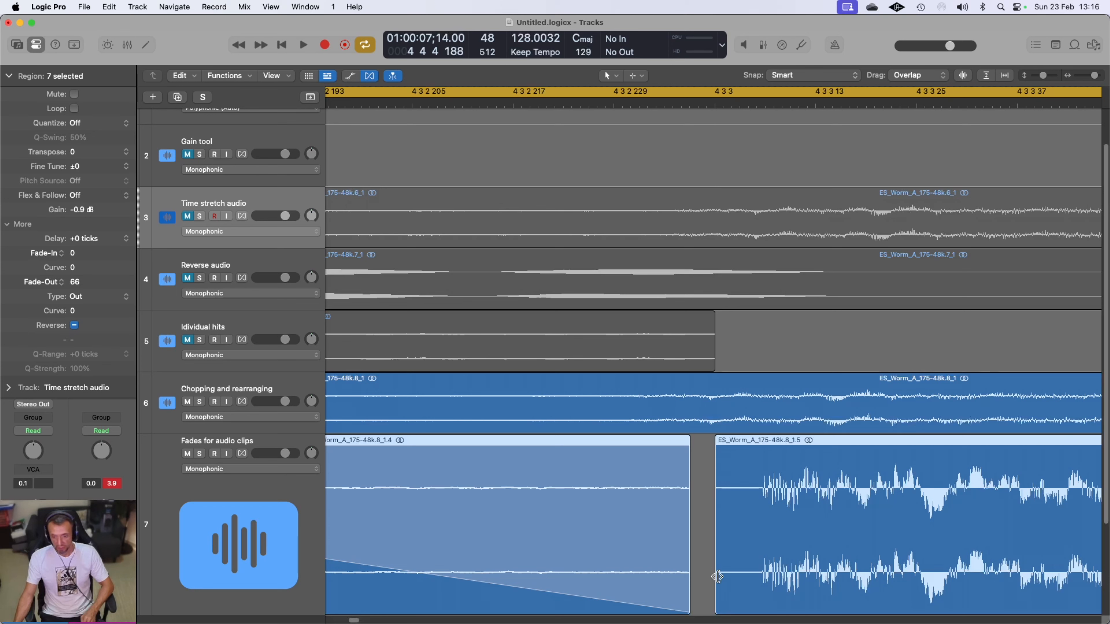
pyautogui.click(713, 553)
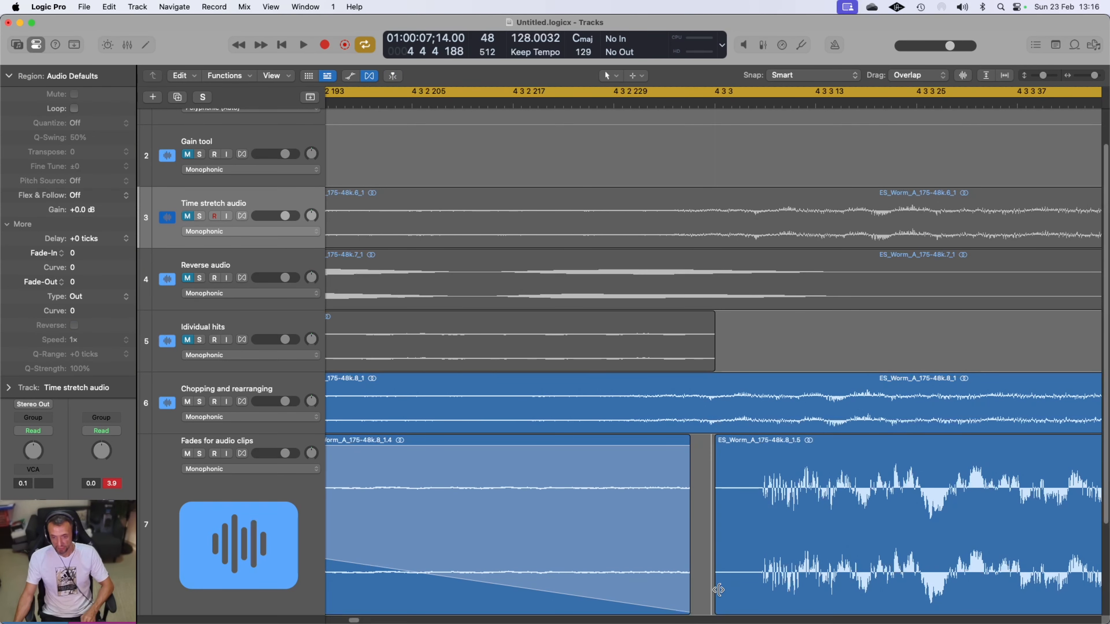
pyautogui.moveTo(714, 556); pyautogui.dragTo(922, 569)
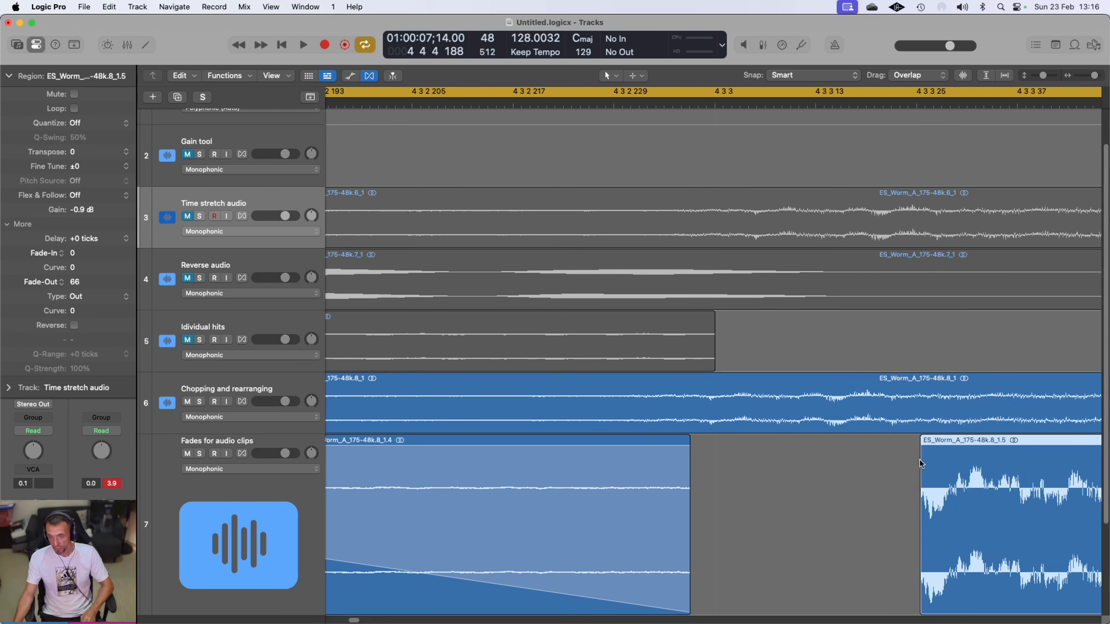
pyautogui.moveTo(921, 456); pyautogui.dragTo(939, 458)
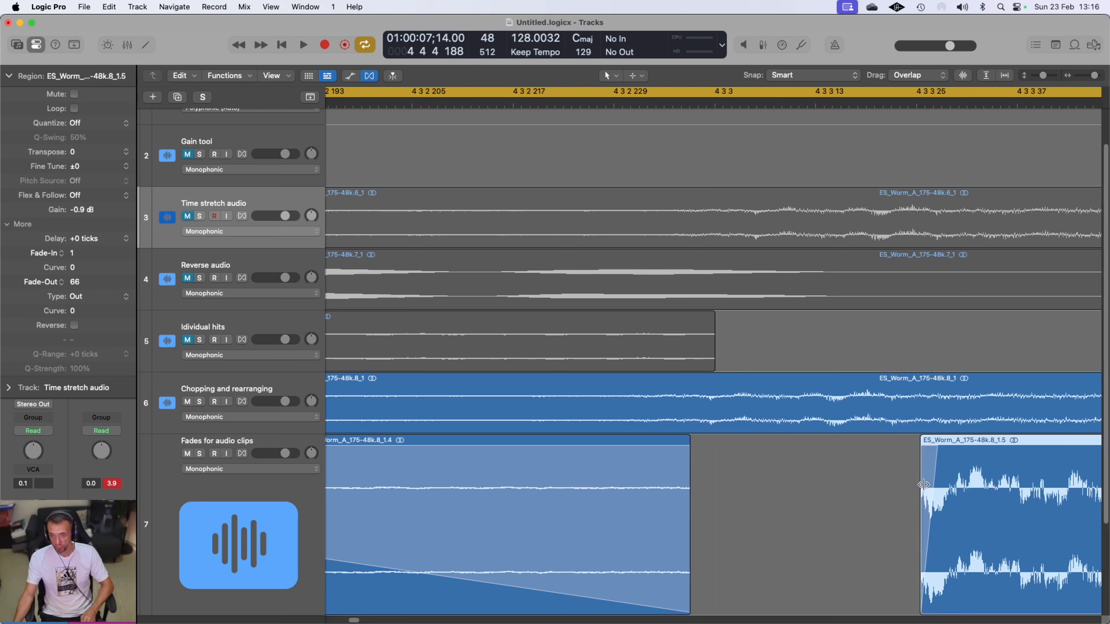
pyautogui.moveTo(931, 455)
pyautogui.mouseDown()
pyautogui.moveTo(911, 457)
pyautogui.moveTo(922, 453)
pyautogui.mouseUp()
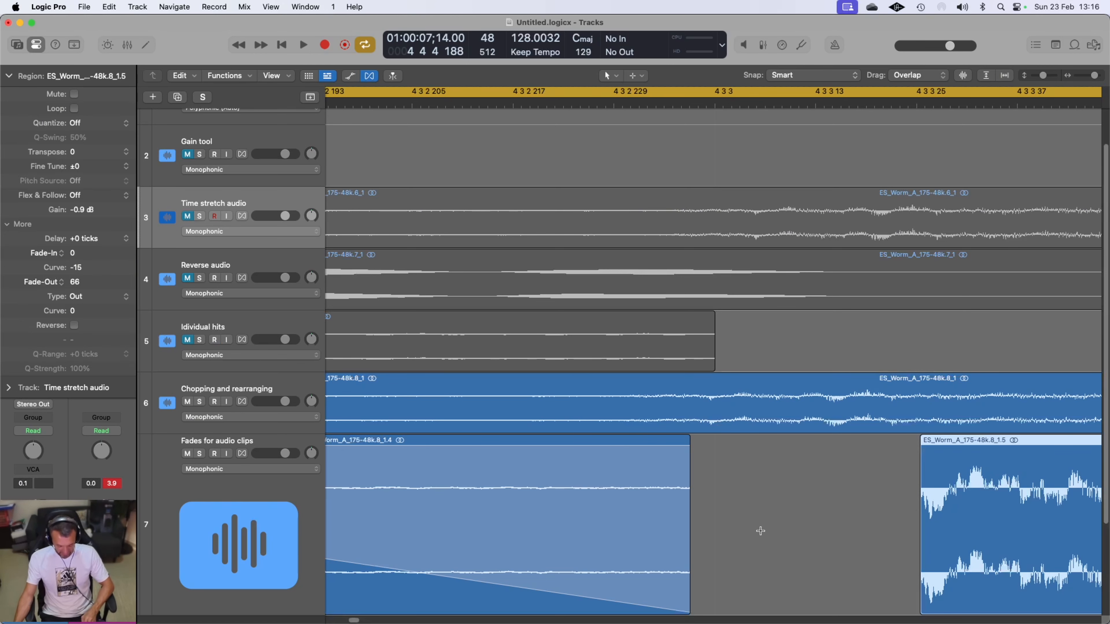
# Mute the Chopping and rearranging and Fades for audio clips tracks, and unmute the Bounce in place track
pyautogui.scroll(-5, 761, 531)
pyautogui.scroll(-3, 761, 532)
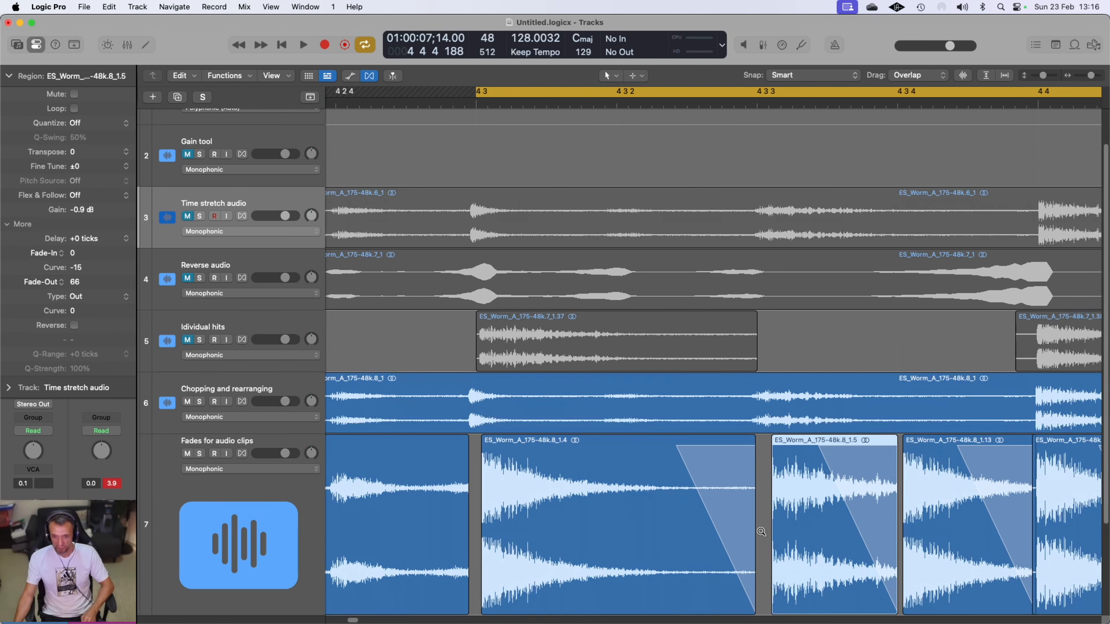
pyautogui.scroll(-4, 762, 532)
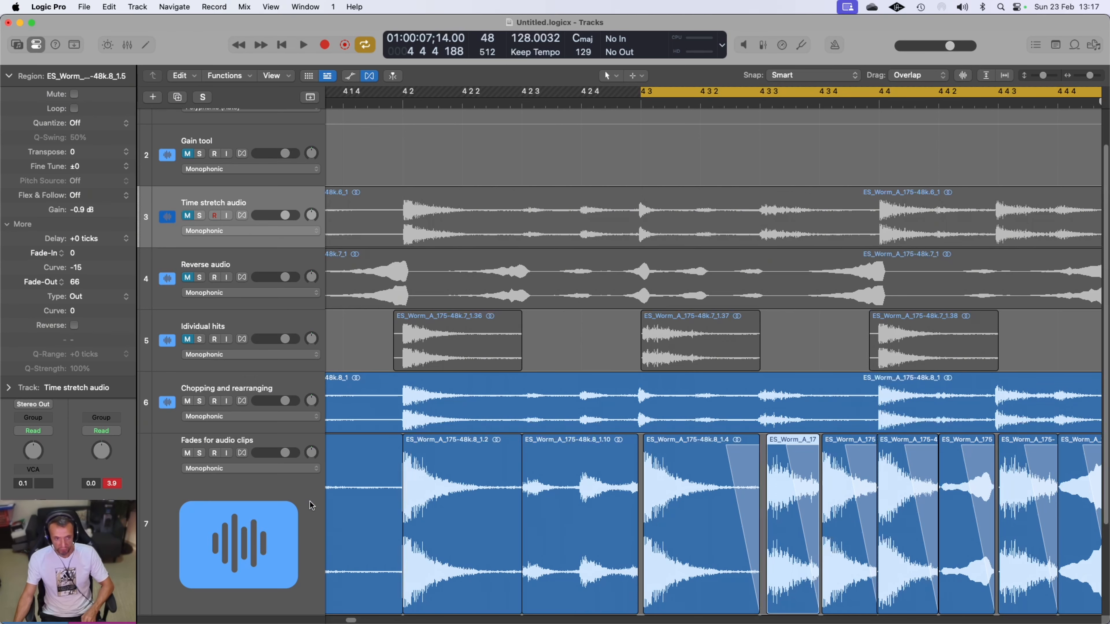
pyautogui.scroll(-2, 311, 505)
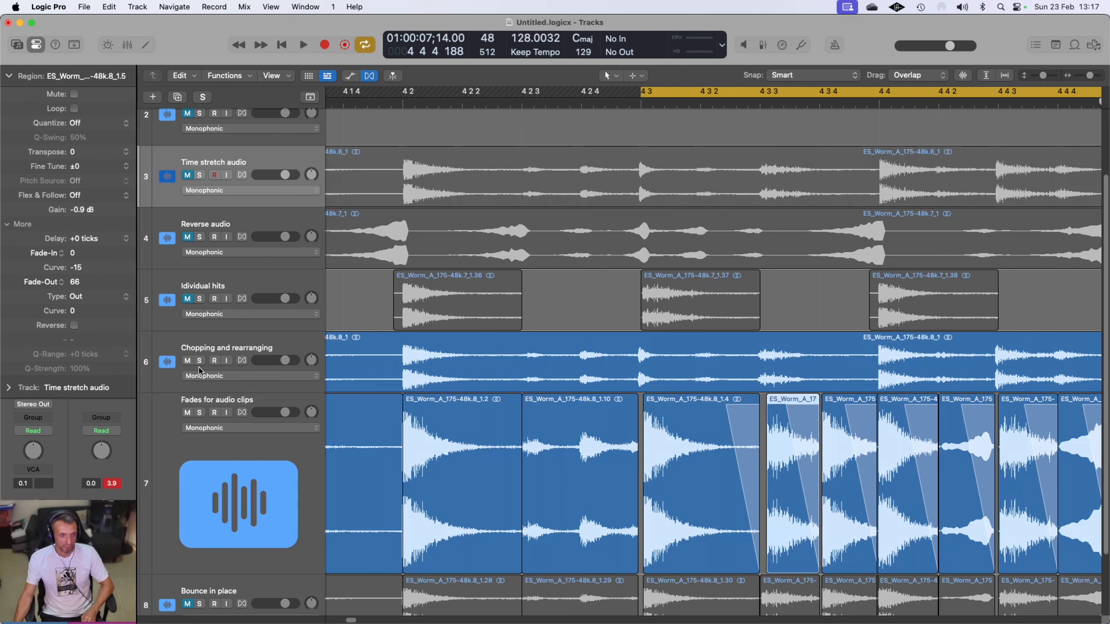
pyautogui.click(187, 360)
pyautogui.click(187, 413)
pyautogui.scroll(-4, 215, 531)
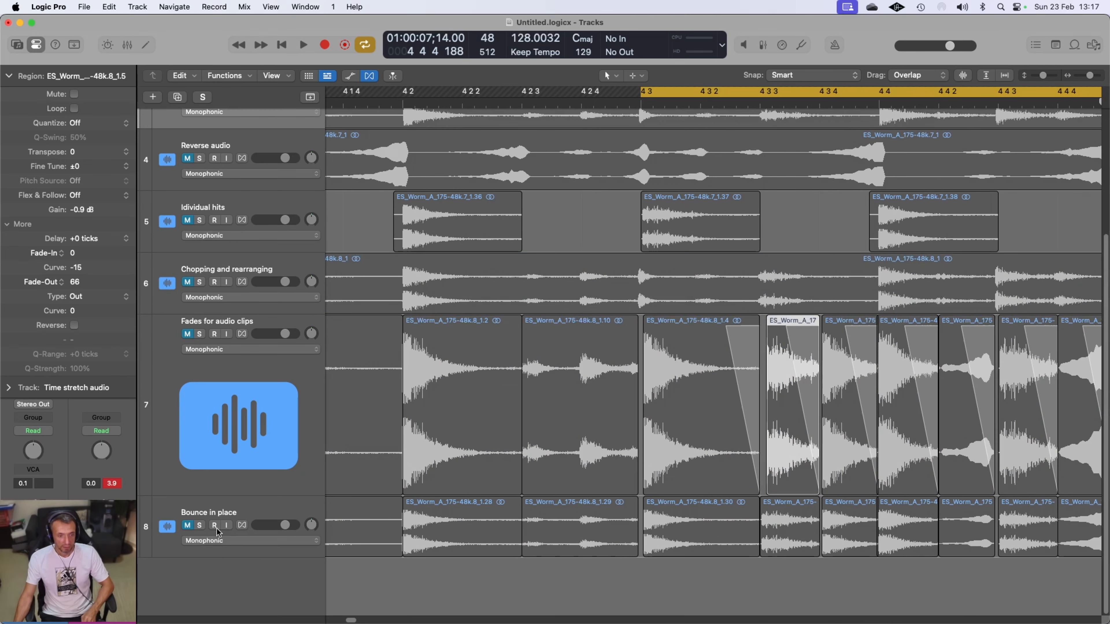
pyautogui.click(190, 526)
# Join all the regions on the Bounce in place track into a single audio region
pyautogui.scroll(-10, 418, 544)
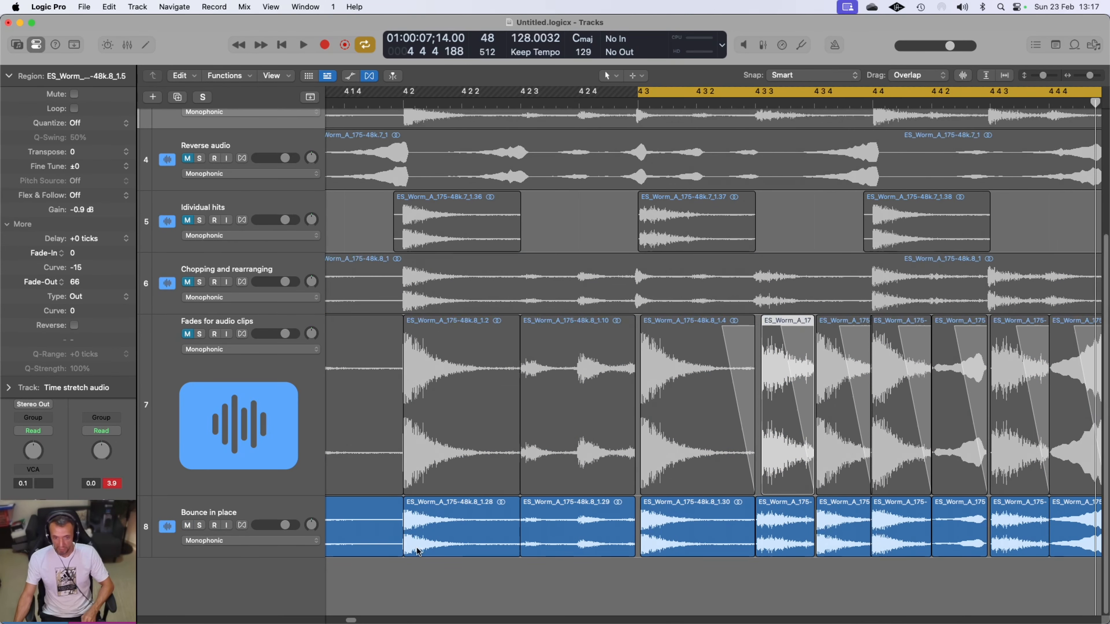
pyautogui.hscroll(-10, 418, 545)
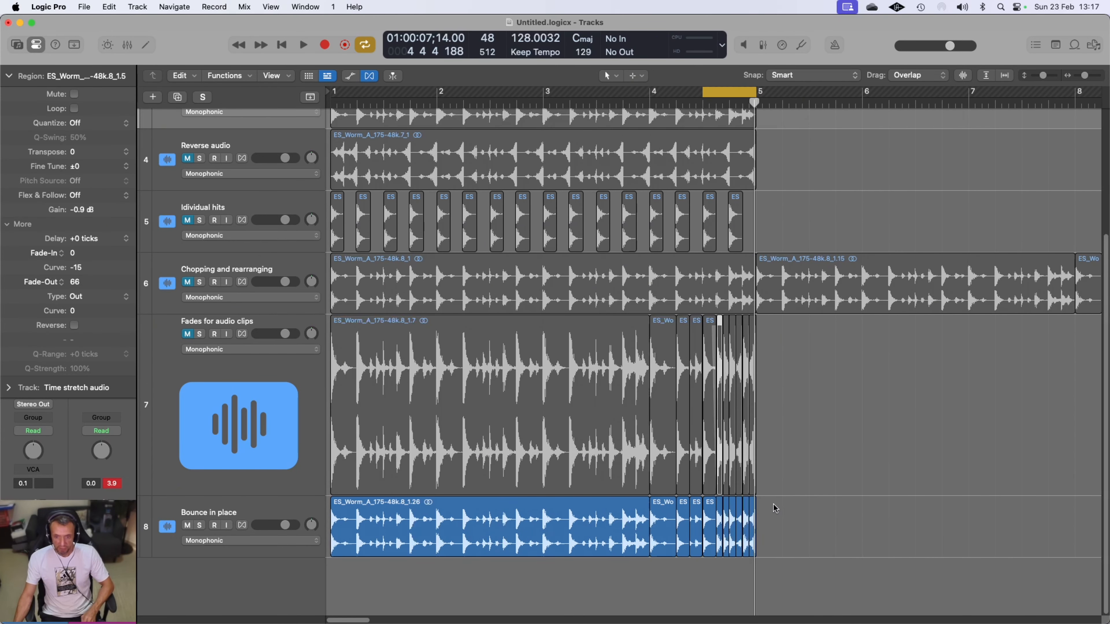
pyautogui.moveTo(774, 503); pyautogui.dragTo(639, 517)
pyautogui.moveTo(572, 515); pyautogui.dragTo(572, 514)
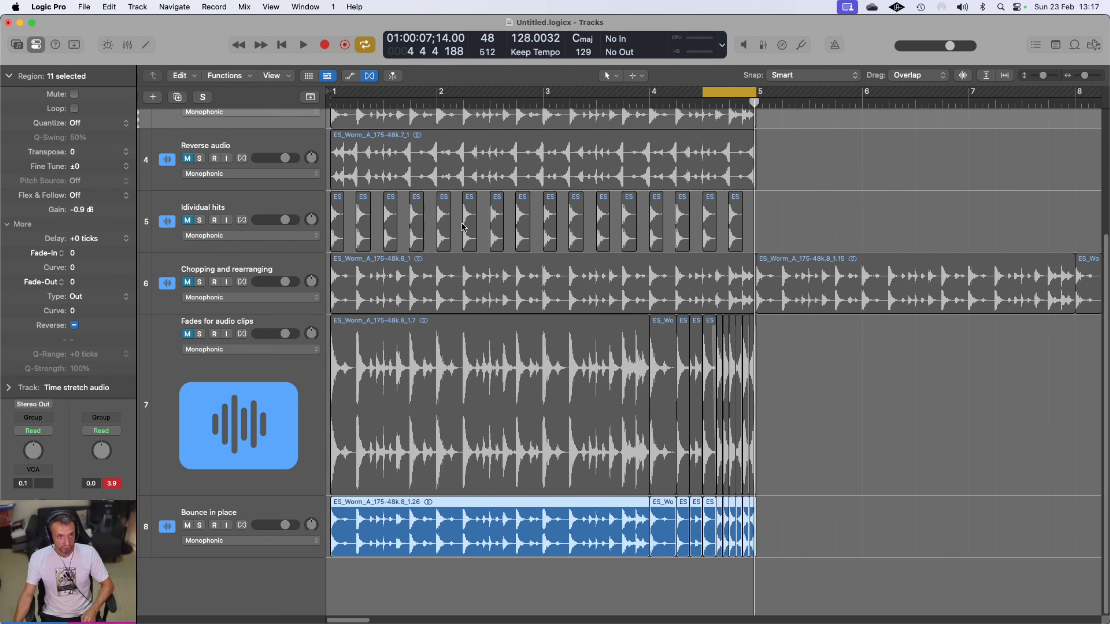
pyautogui.click(109, 6)
pyautogui.moveTo(183, 272)
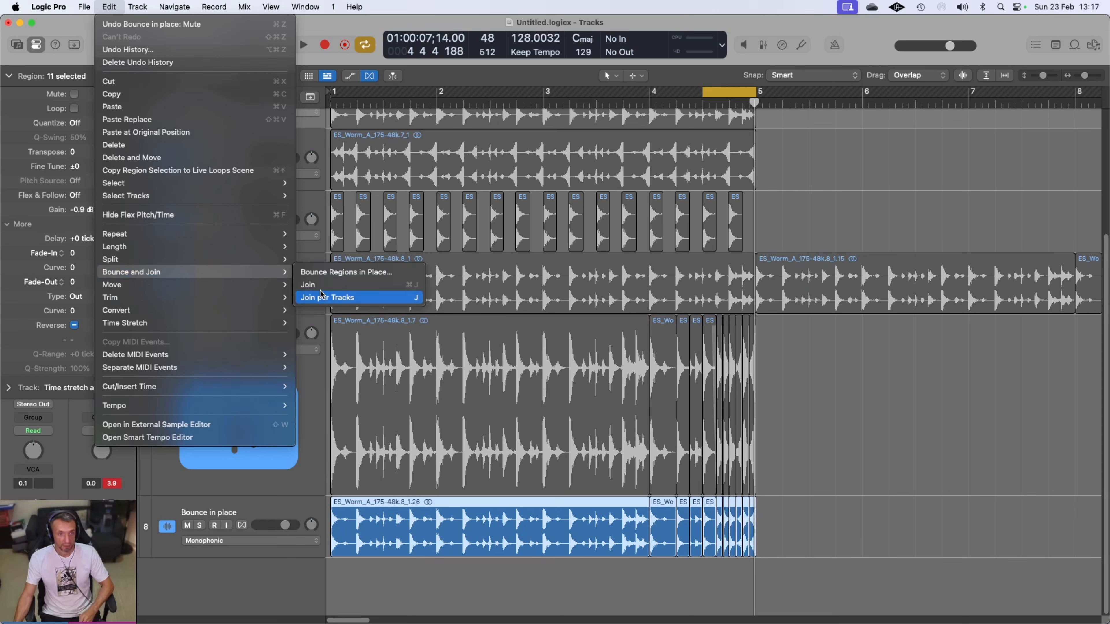
pyautogui.click(1109, 473)
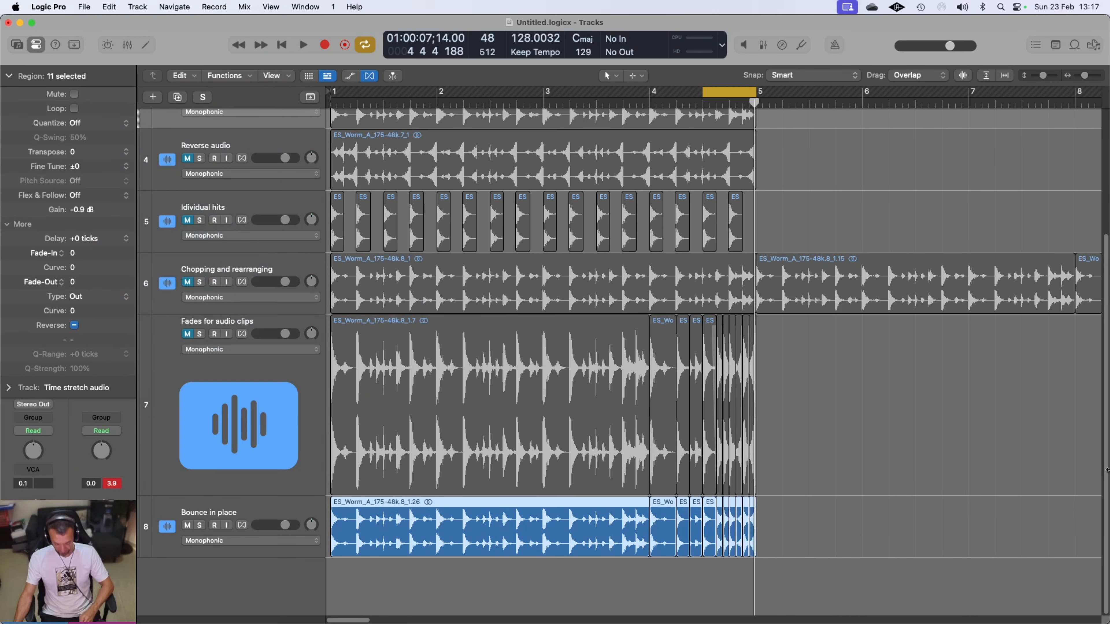
pyautogui.press('super+j')
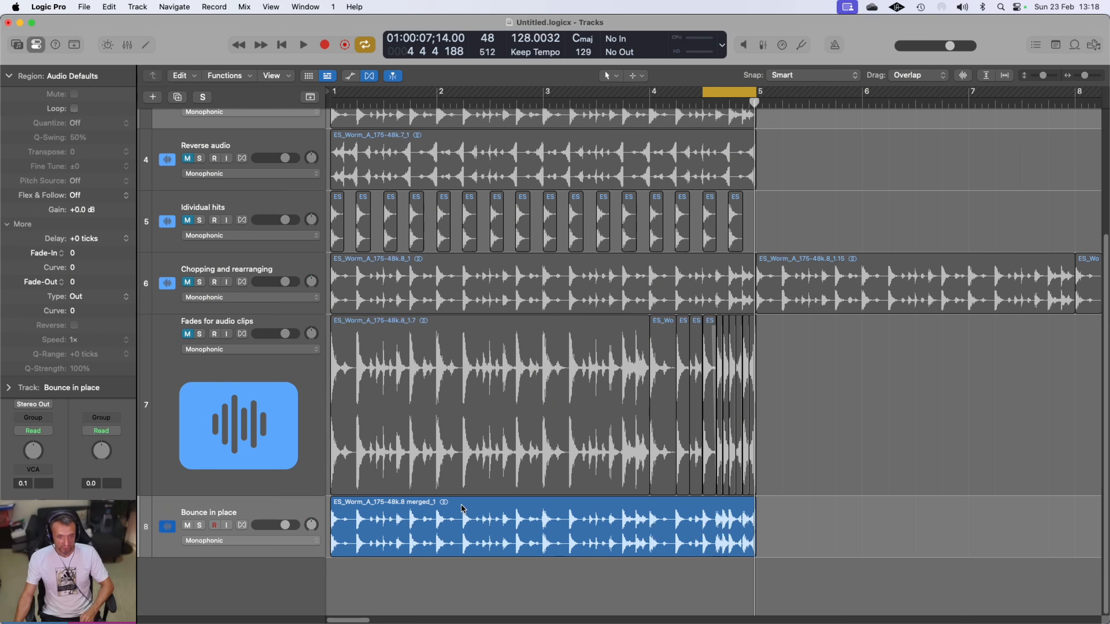
# Copy the merged region to shortly after bar 5 on the Bounce in place track, and delete the copy
pyautogui.moveTo(473, 511); pyautogui.dragTo(905, 514)
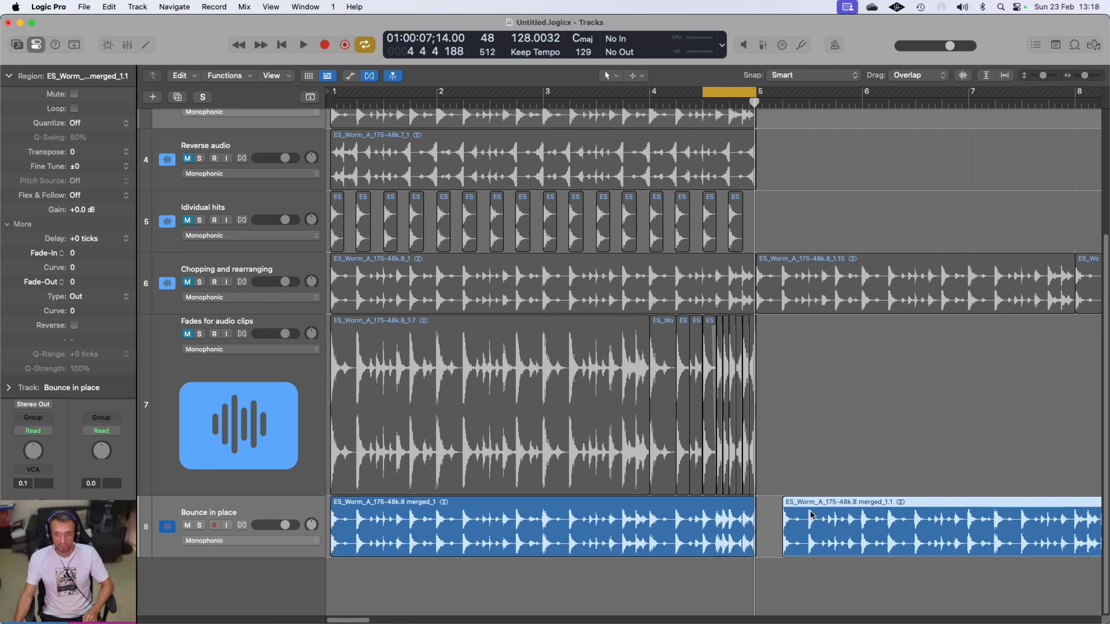
pyautogui.press('Delete')
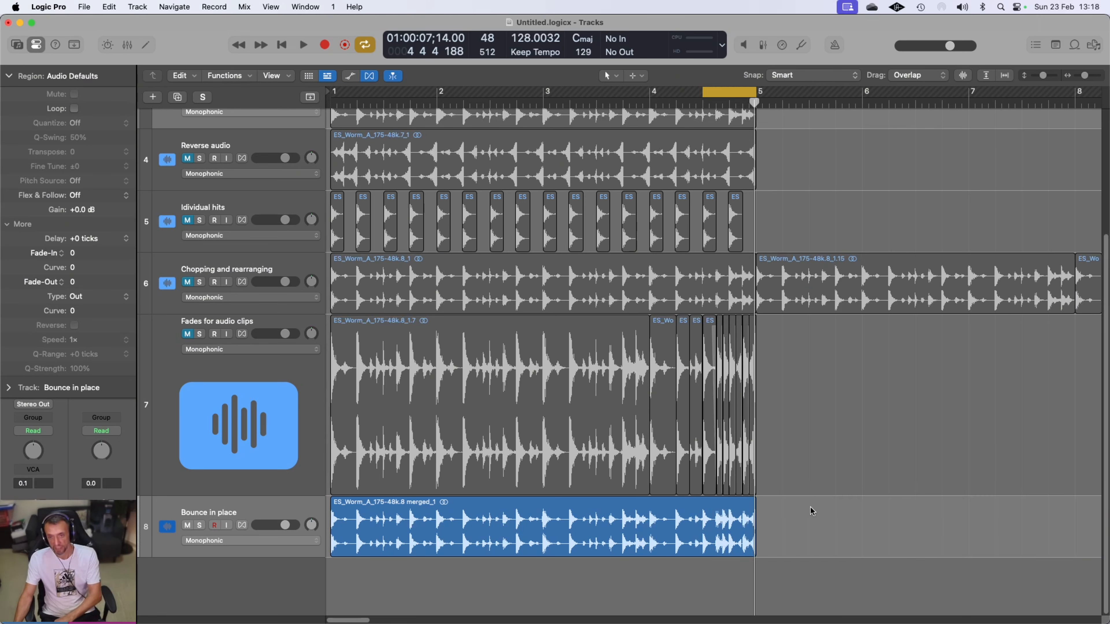
pyautogui.scroll(3, 797, 529)
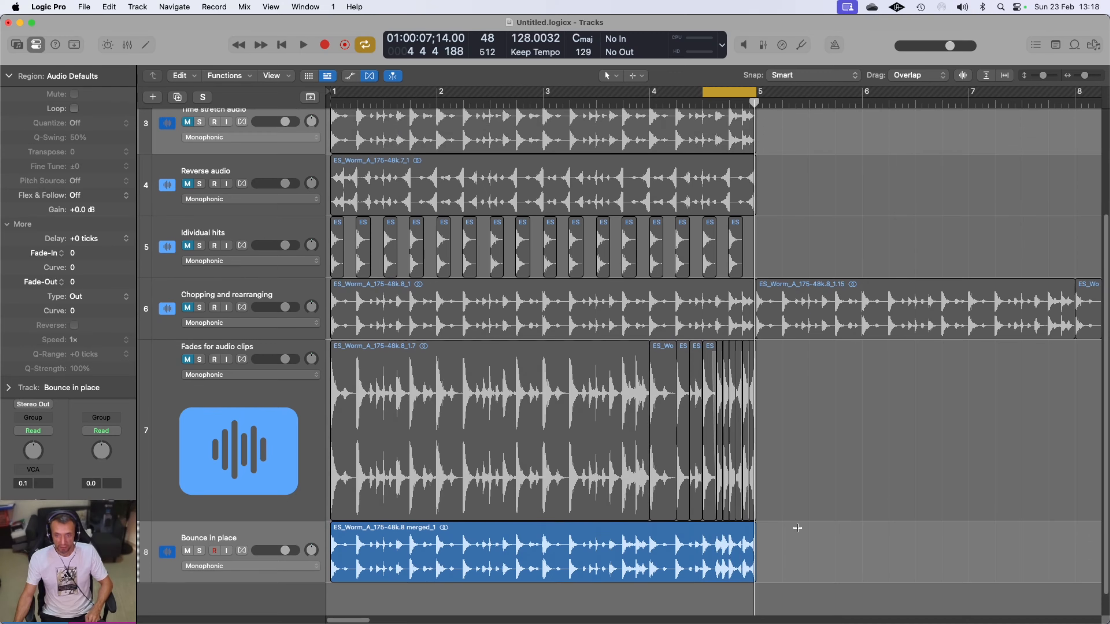